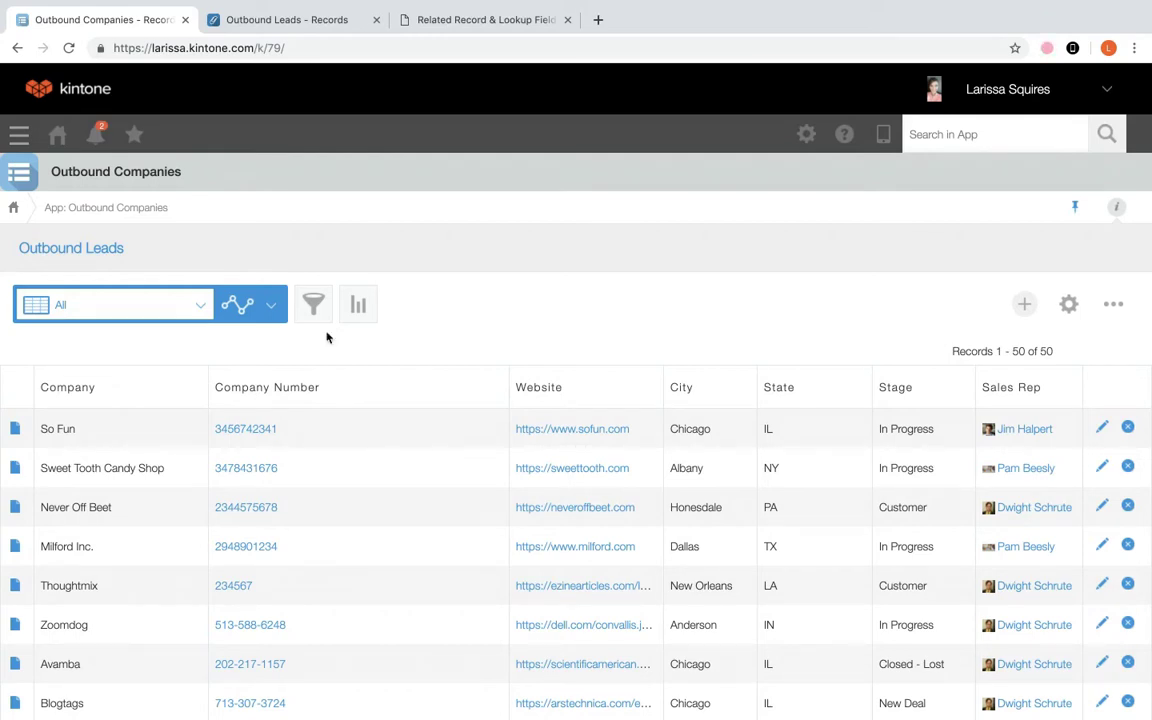
- View the Sweet Tooth Candy Shop record in Outbound Companies and the record of that company's Owner contact in Outbound Leads
click(15, 469)
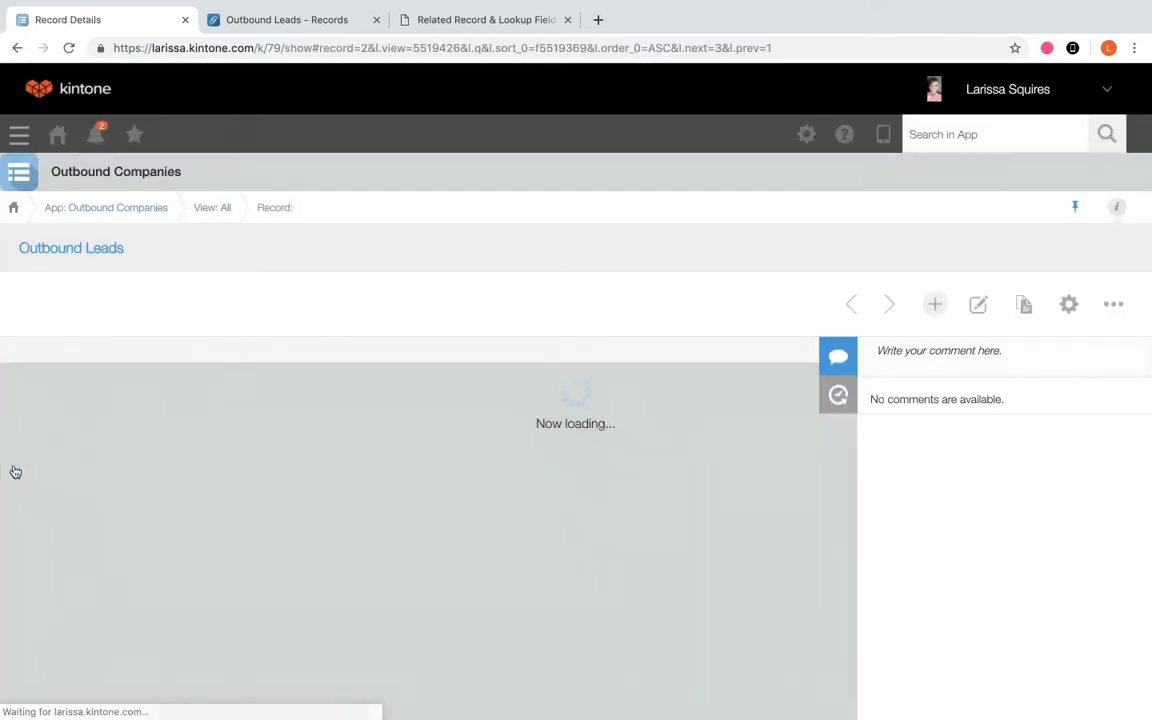
scroll(159, 571, down, 2)
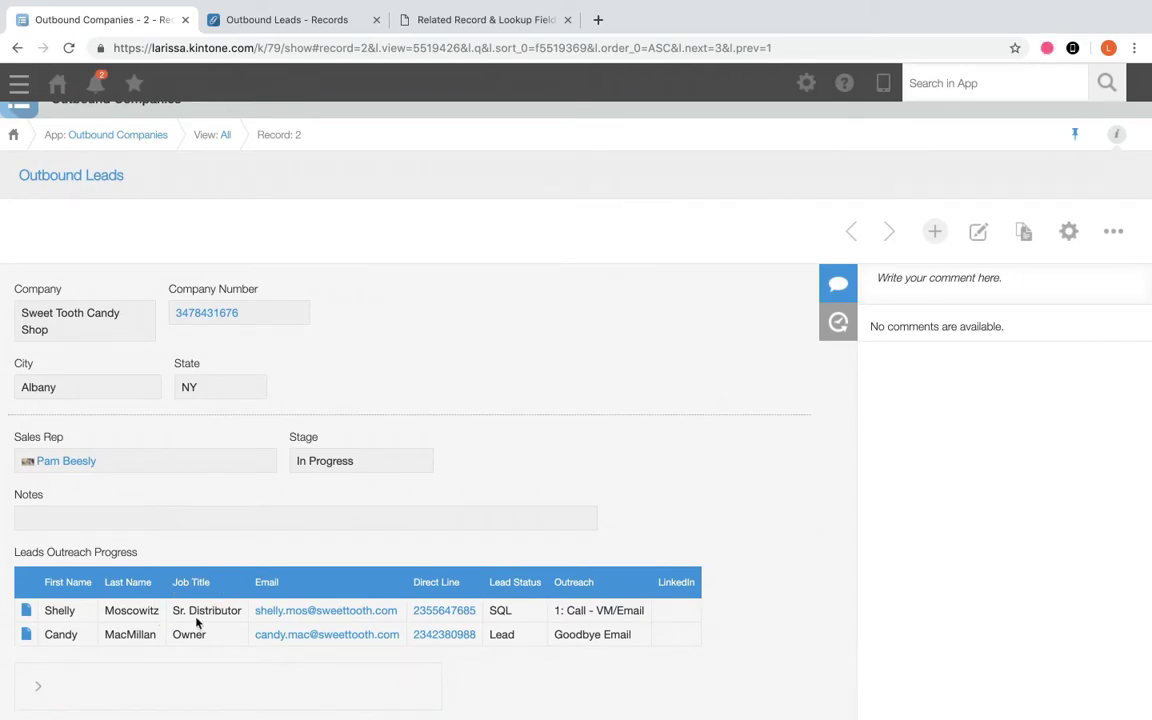
click(316, 26)
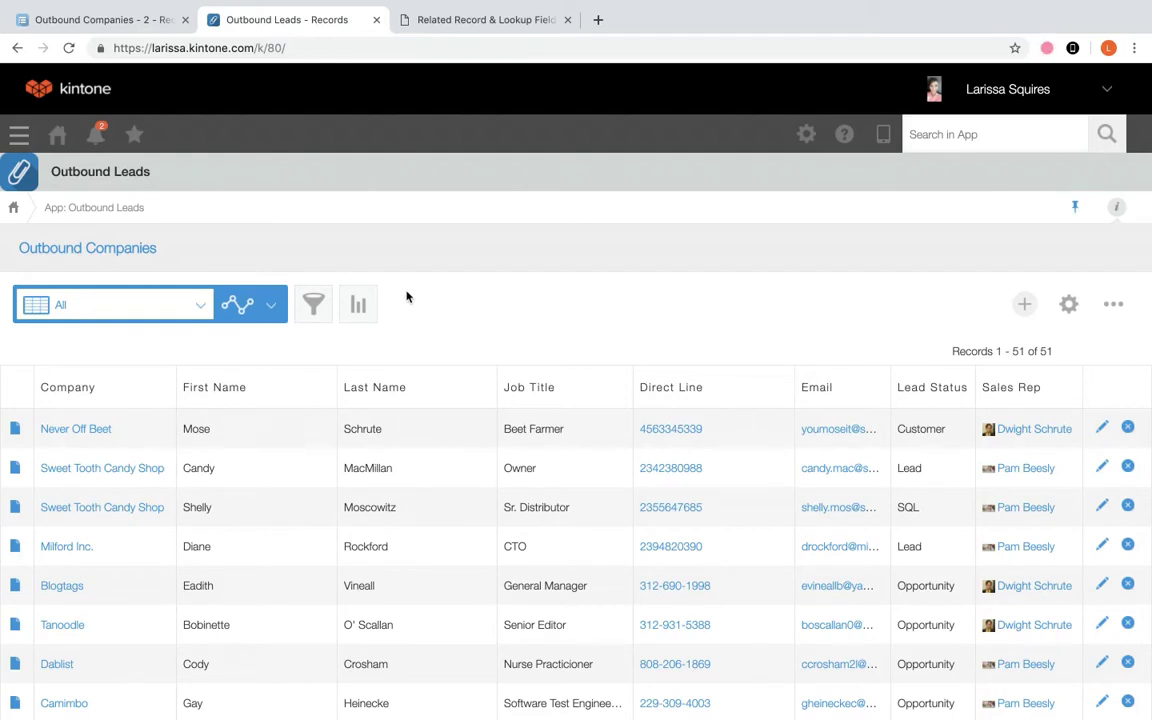
click(15, 469)
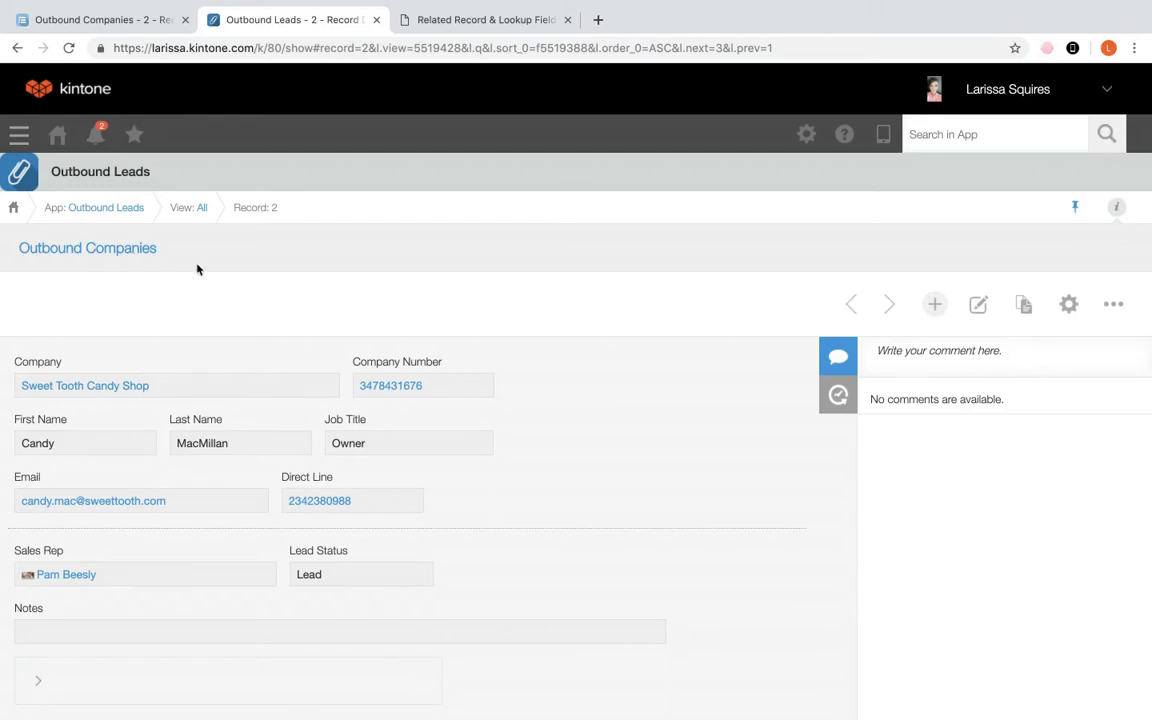
- Open the Outbound Companies form for editing and bring up the settings of the Leads Outreach Progress related records field
click(128, 21)
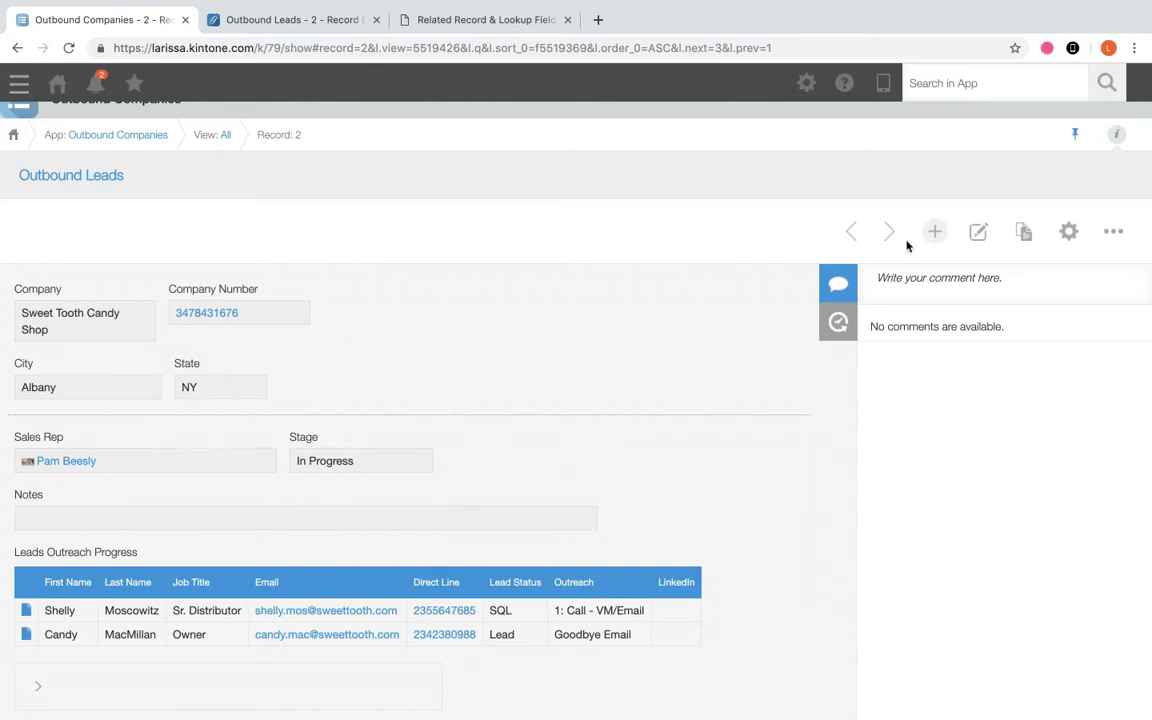
click(1070, 233)
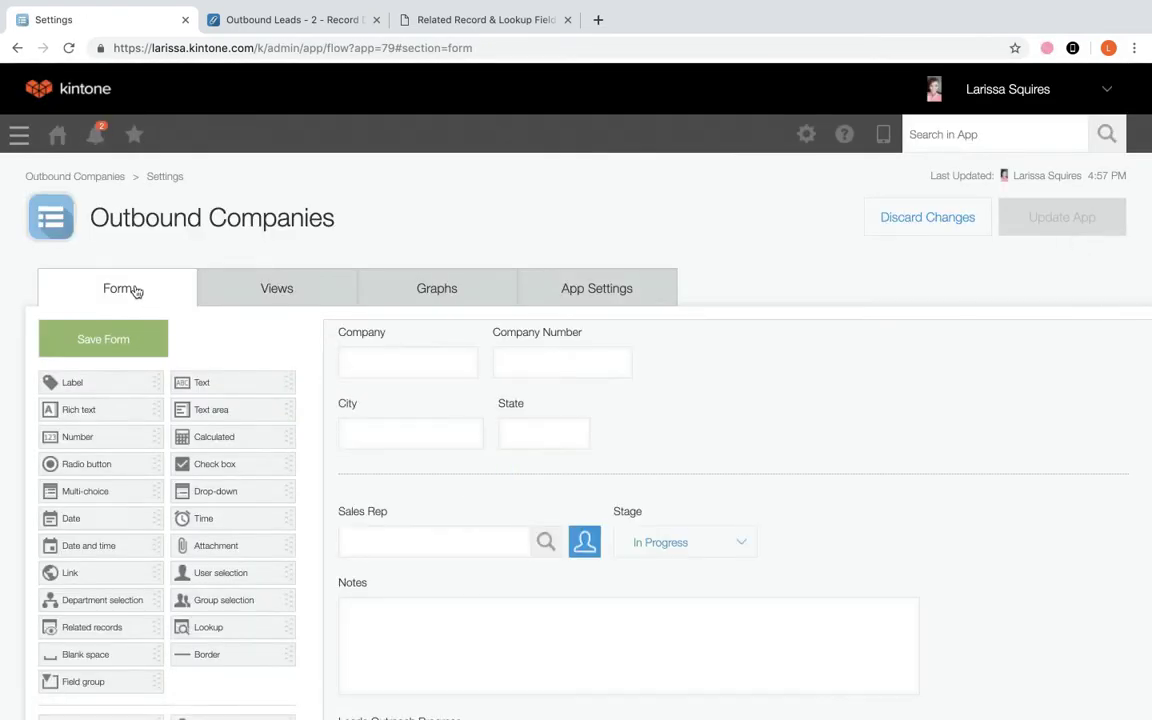
scroll(136, 290, down, 1)
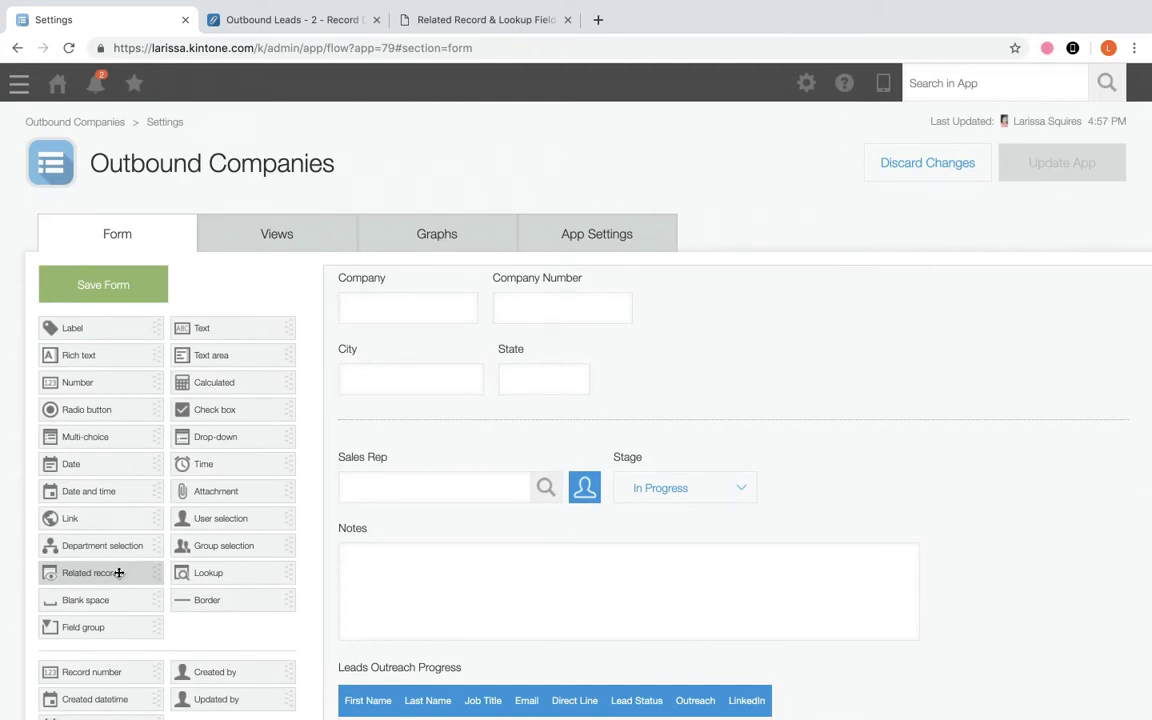
drag(118, 572, 395, 562)
scroll(395, 562, down, 3)
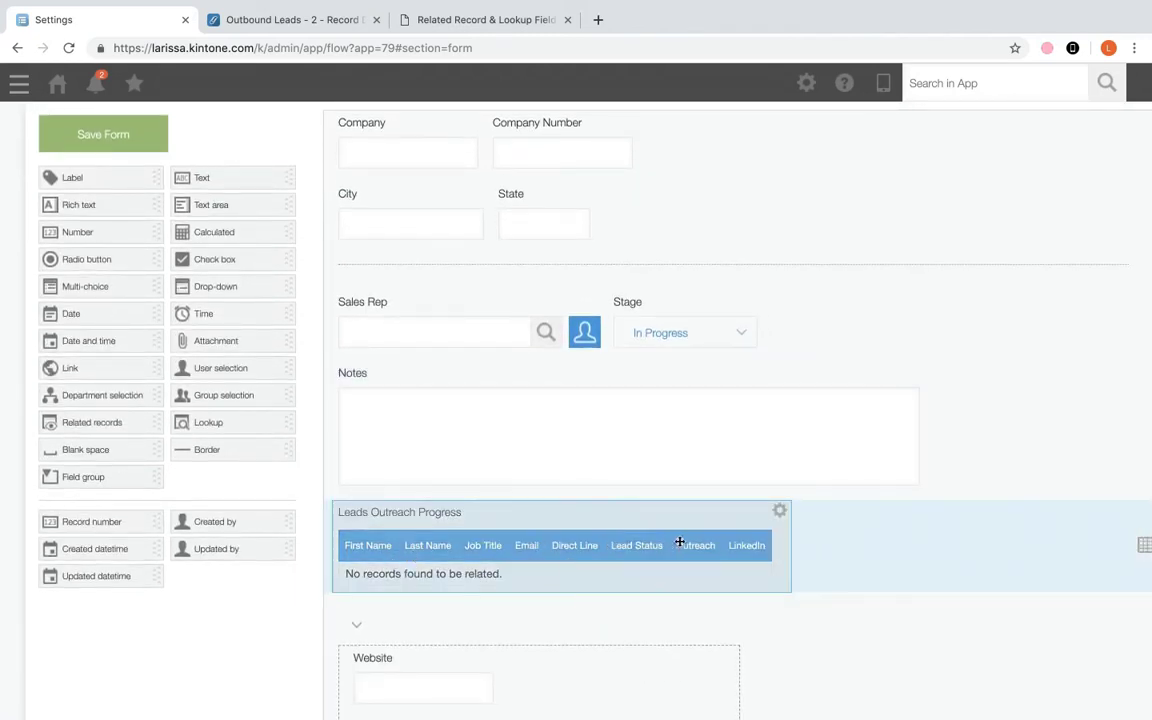
click(779, 511)
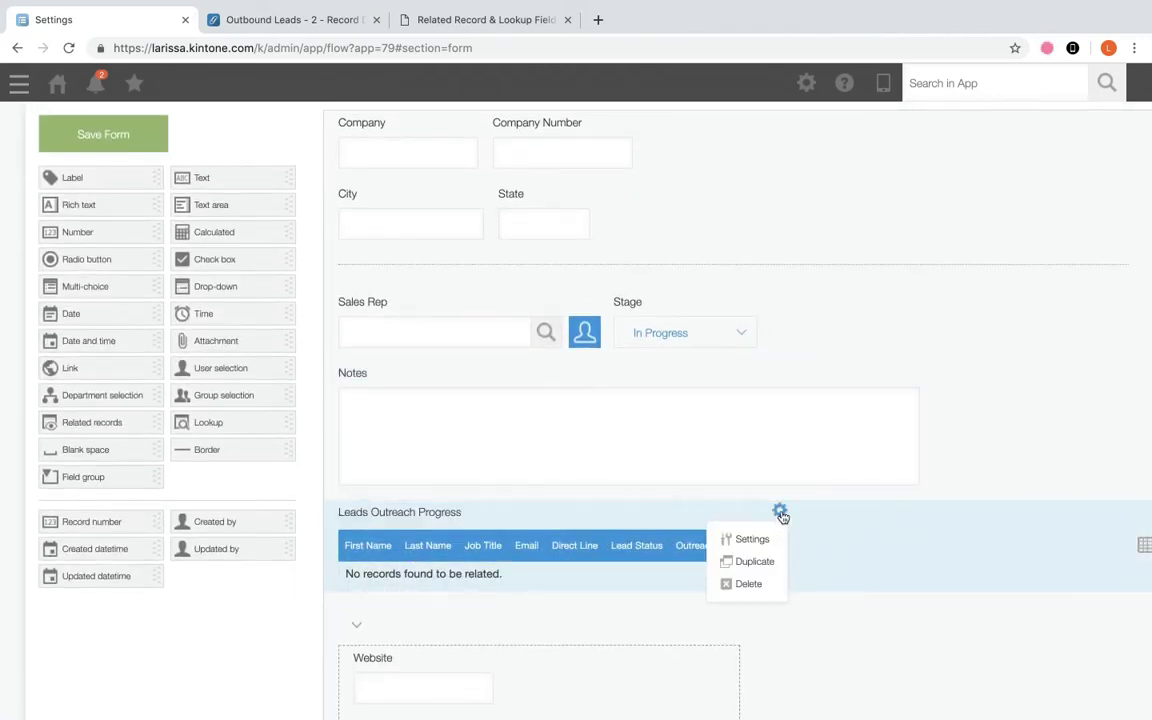
click(762, 541)
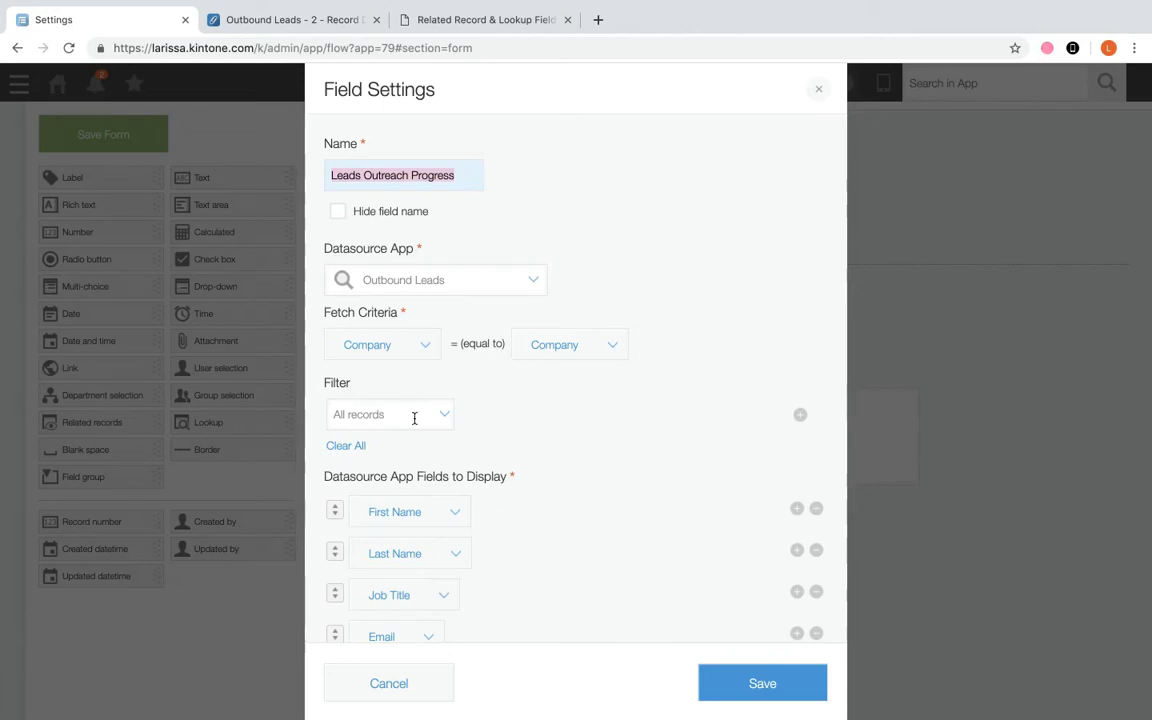
- Review the related records field's filter, displayed fields, display order and the options for maximum records to display at a time
scroll(446, 485, down, 3)
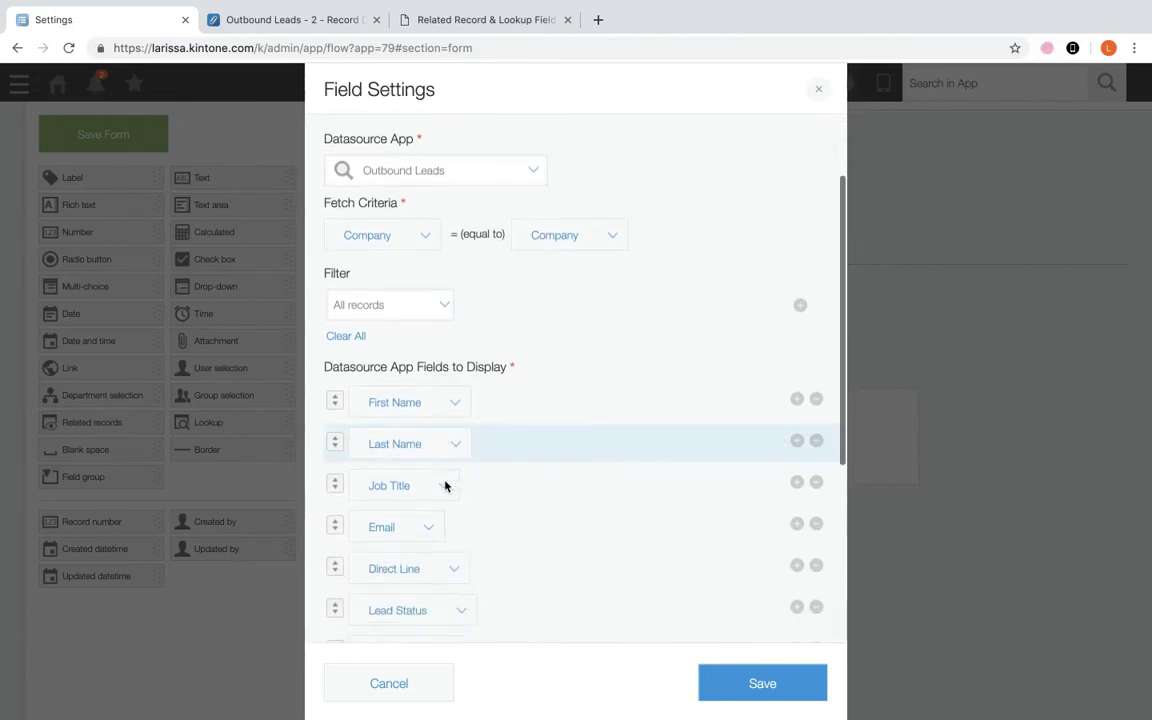
scroll(446, 486, down, 1)
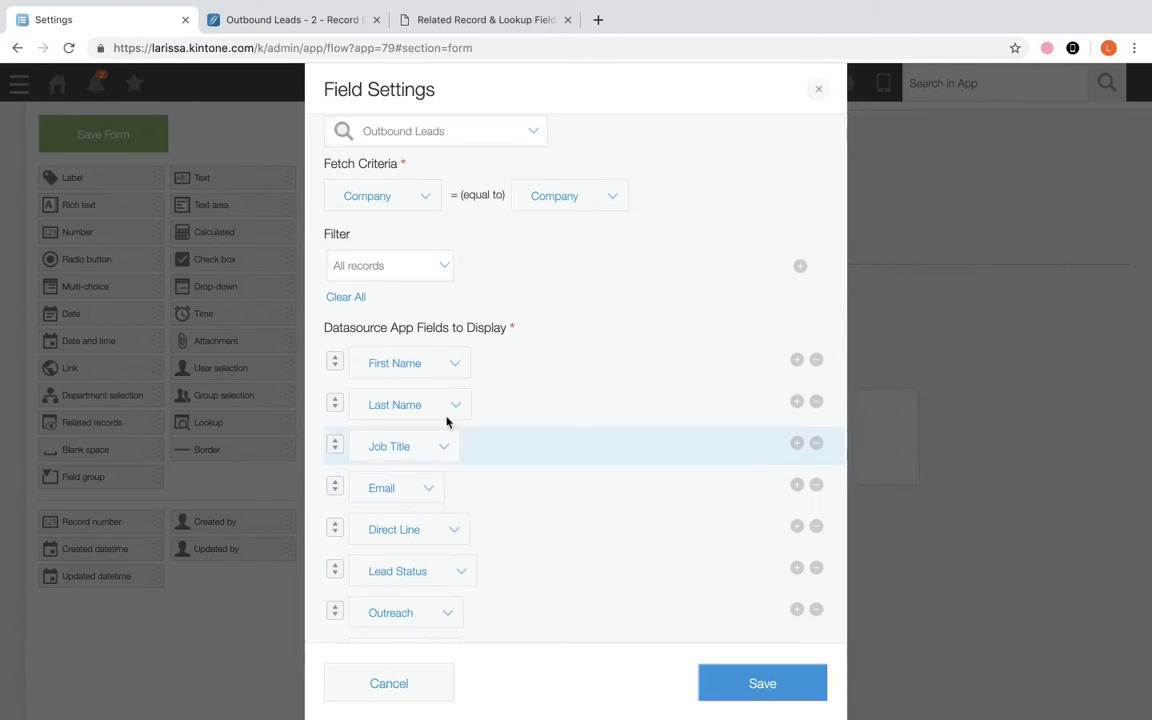
scroll(491, 470, down, 3)
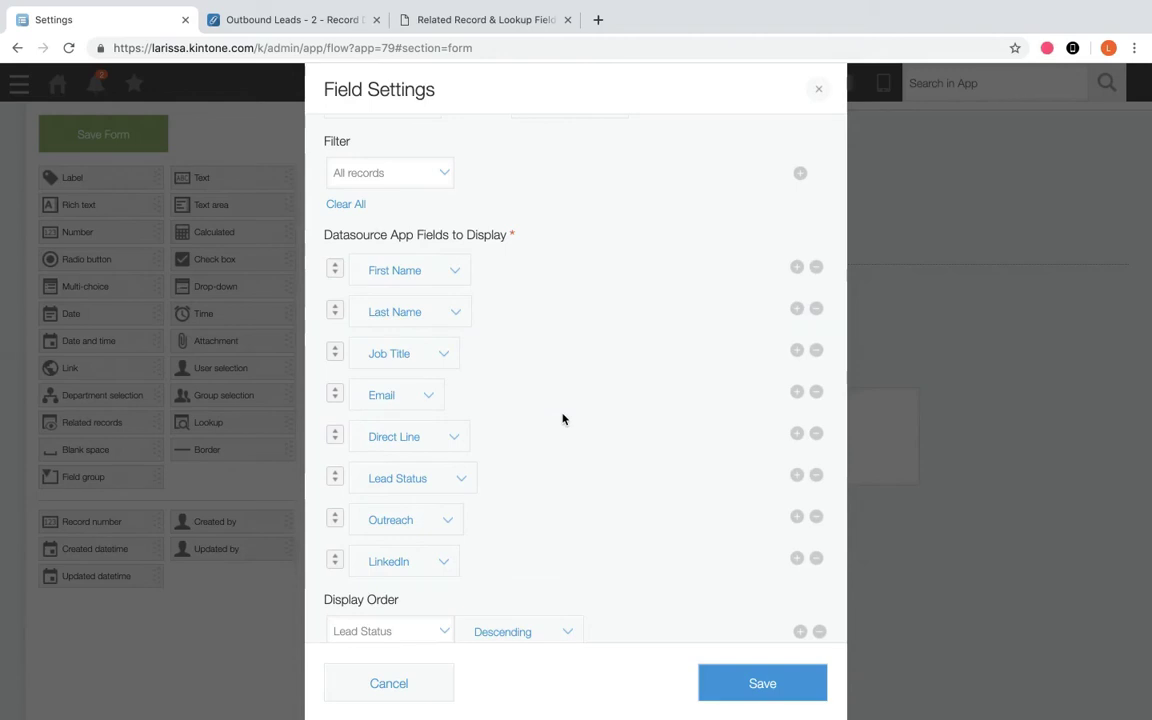
scroll(510, 488, down, 3)
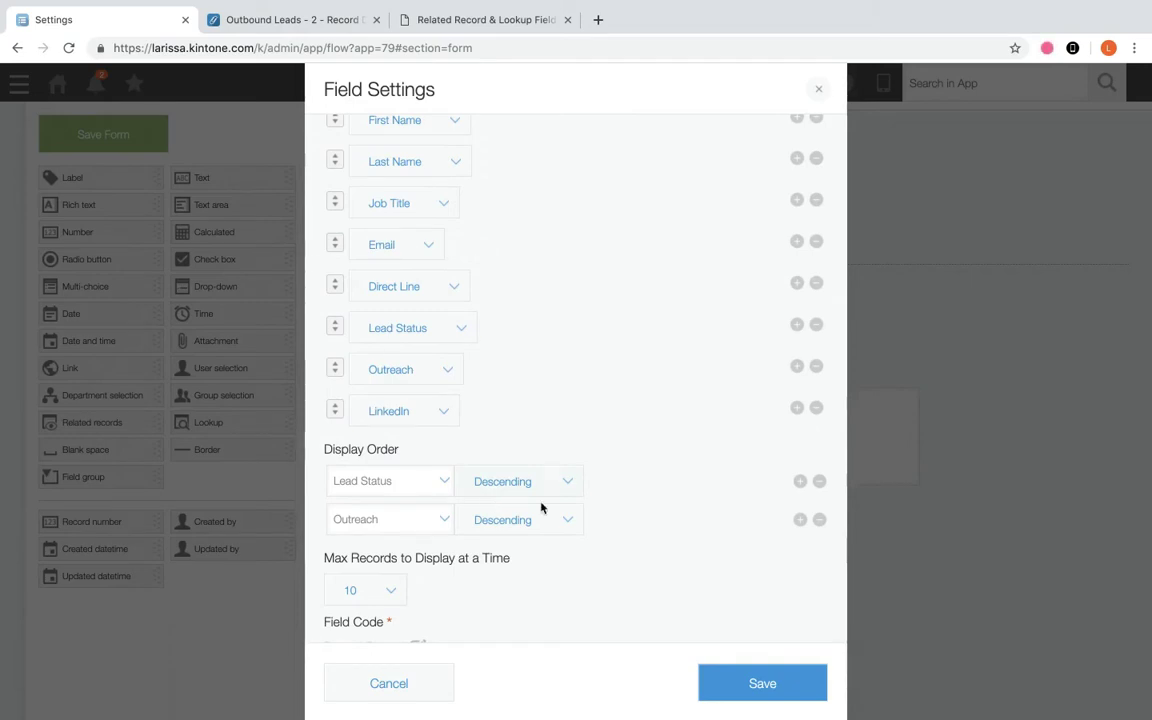
scroll(541, 508, down, 1)
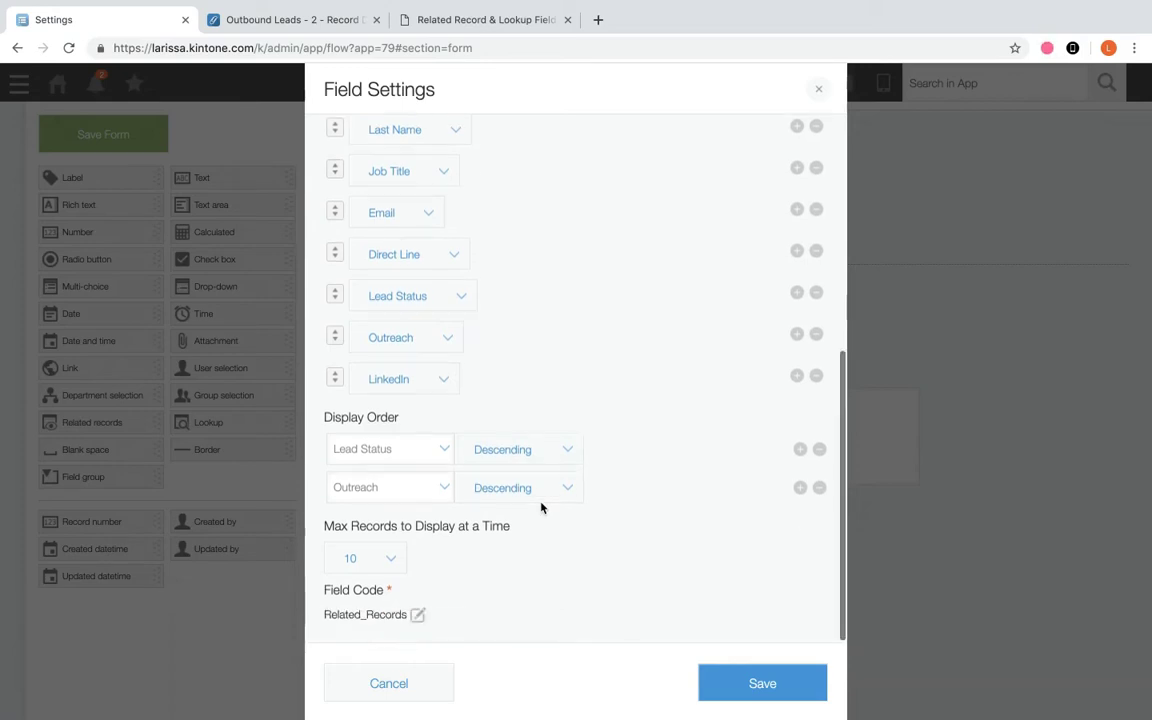
click(398, 560)
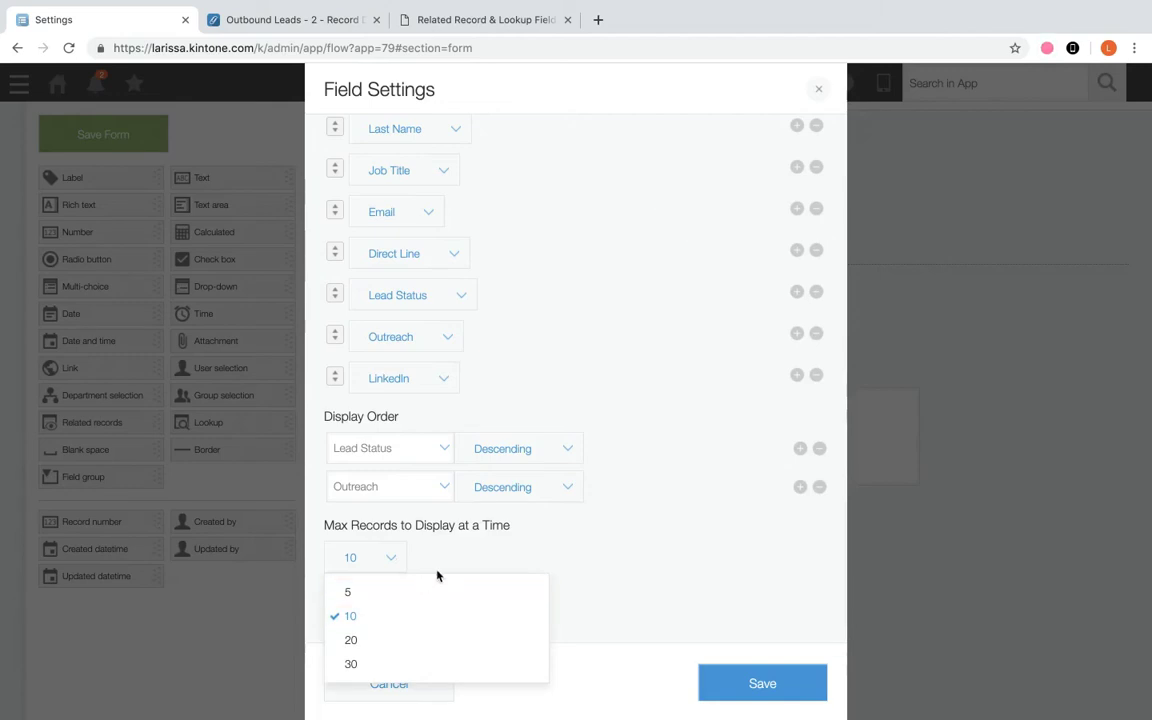
click(470, 568)
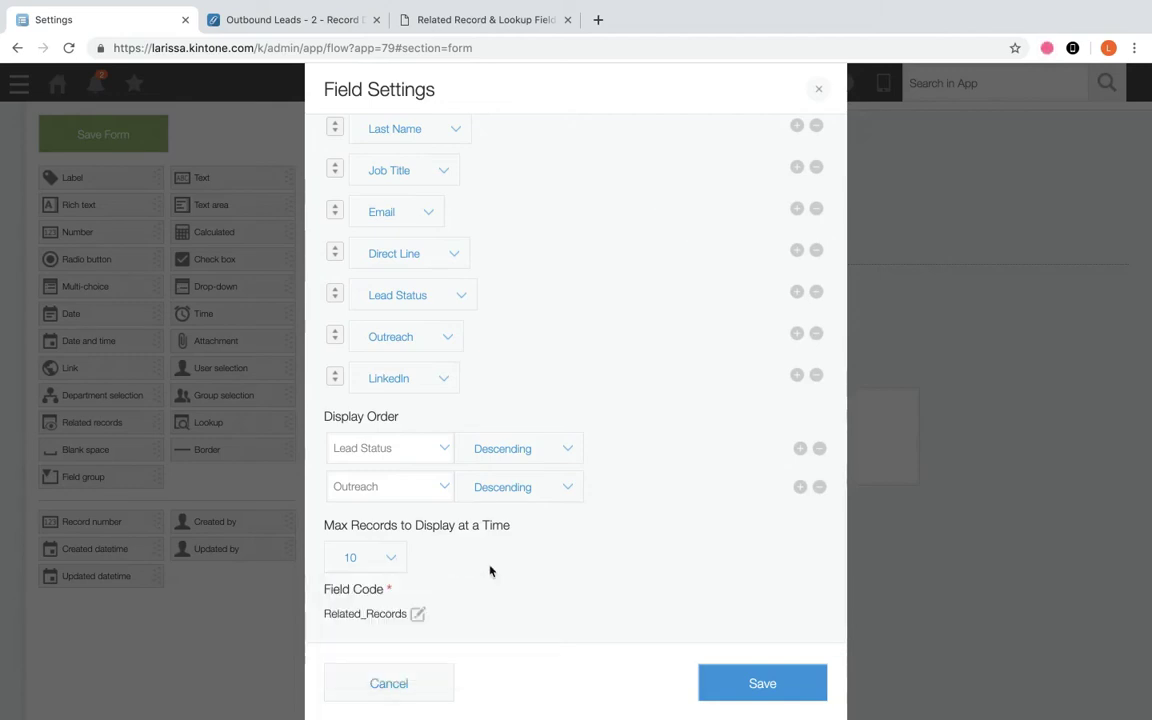
- Save the Leads Outreach Progress field settings and the form, and update the Outbound Companies app
click(731, 690)
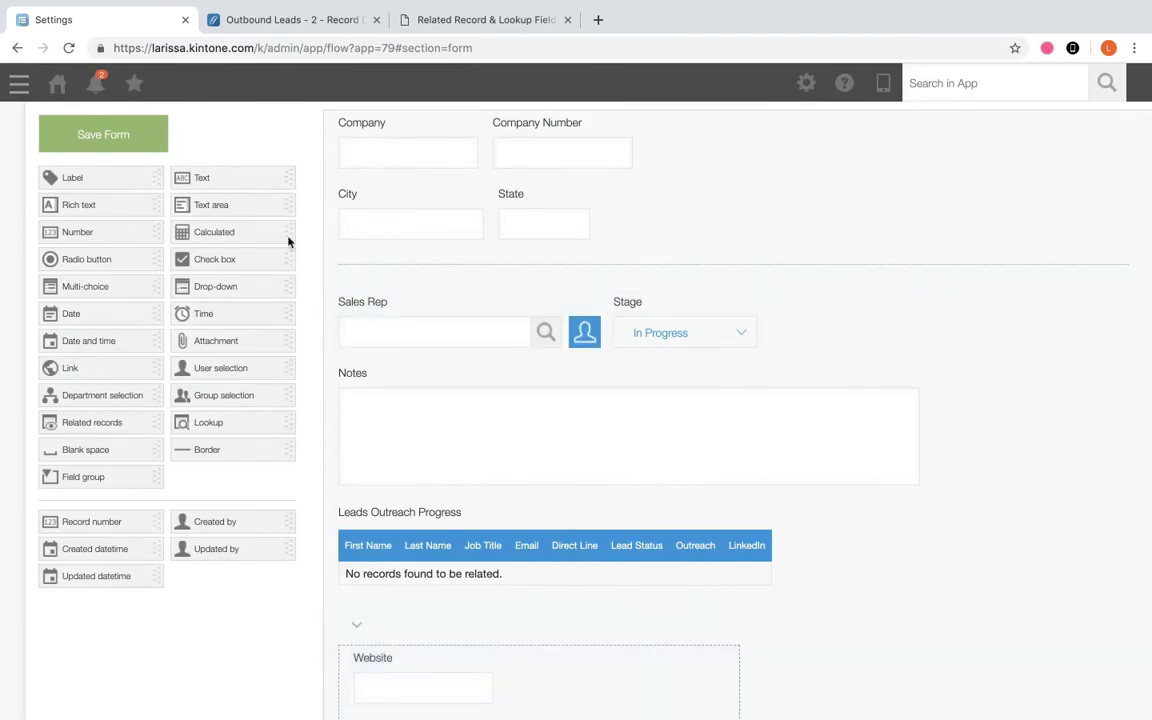
click(139, 147)
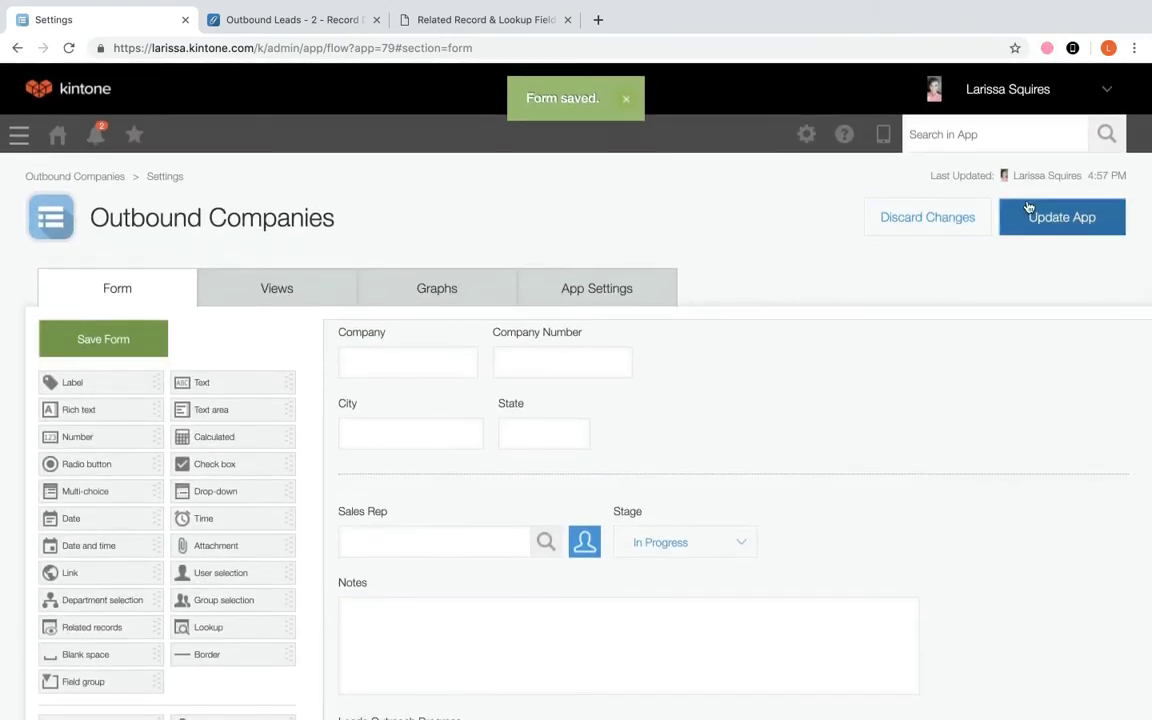
click(1030, 206)
click(671, 486)
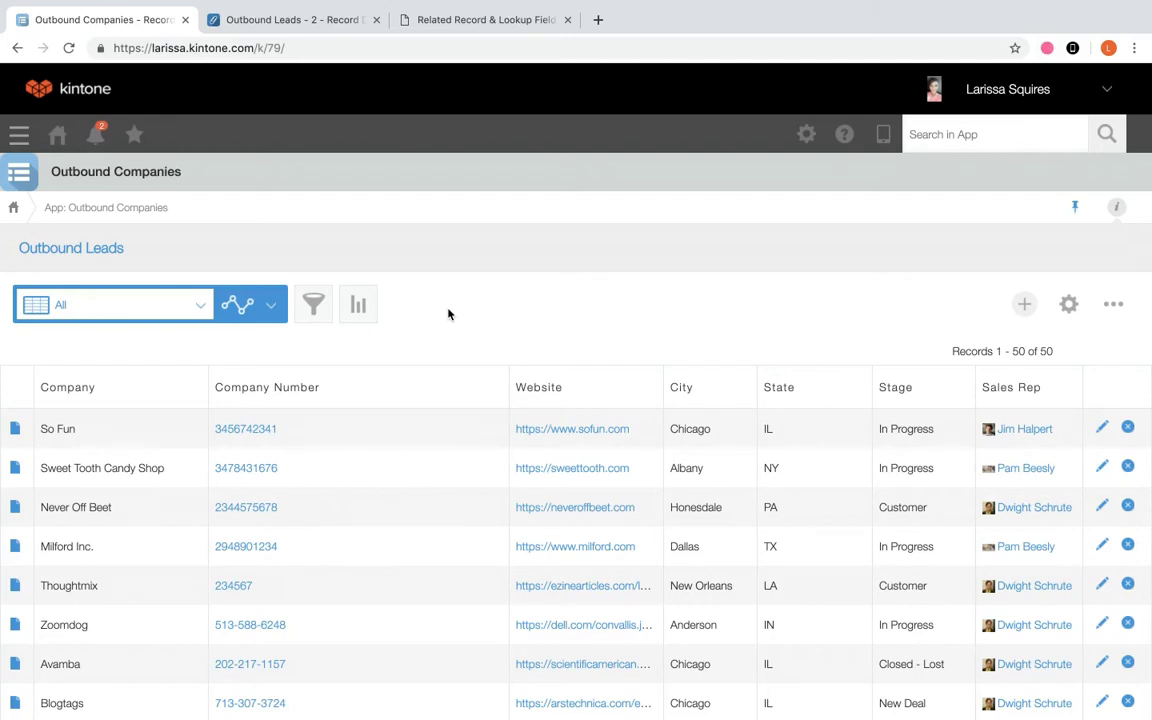
- Start a new Outbound Leads record and fill its Company lookup with Sweet Tooth Candy Shop by searching for "sweet"
click(305, 20)
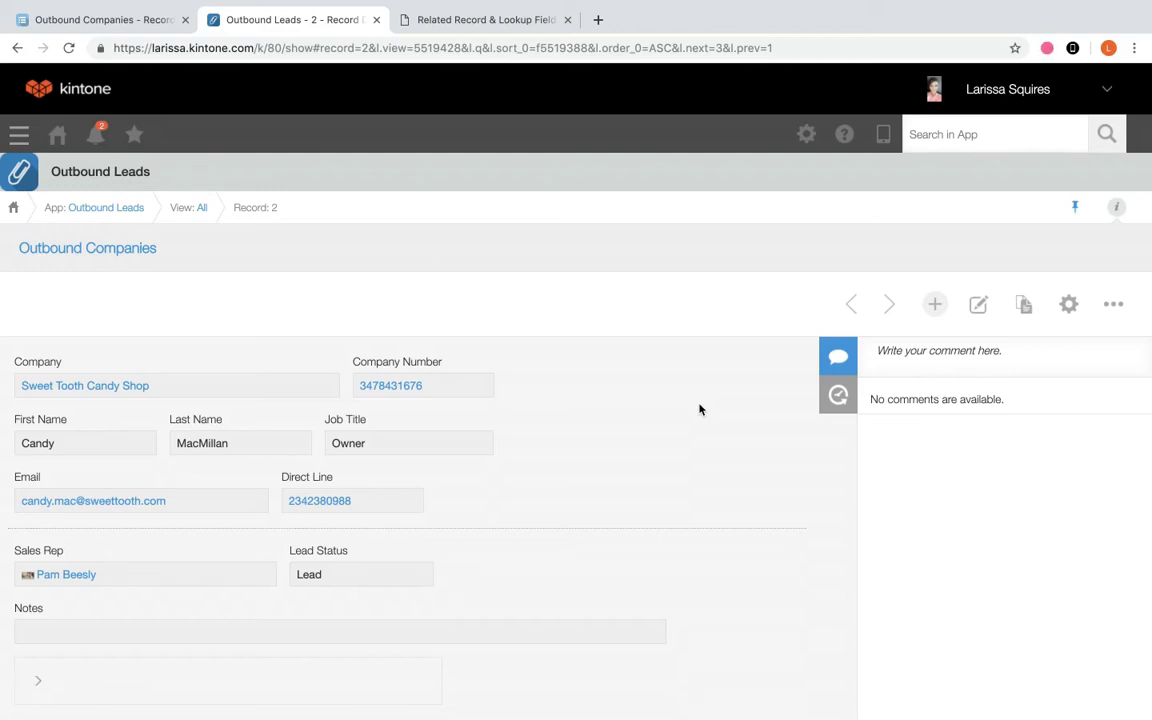
click(935, 304)
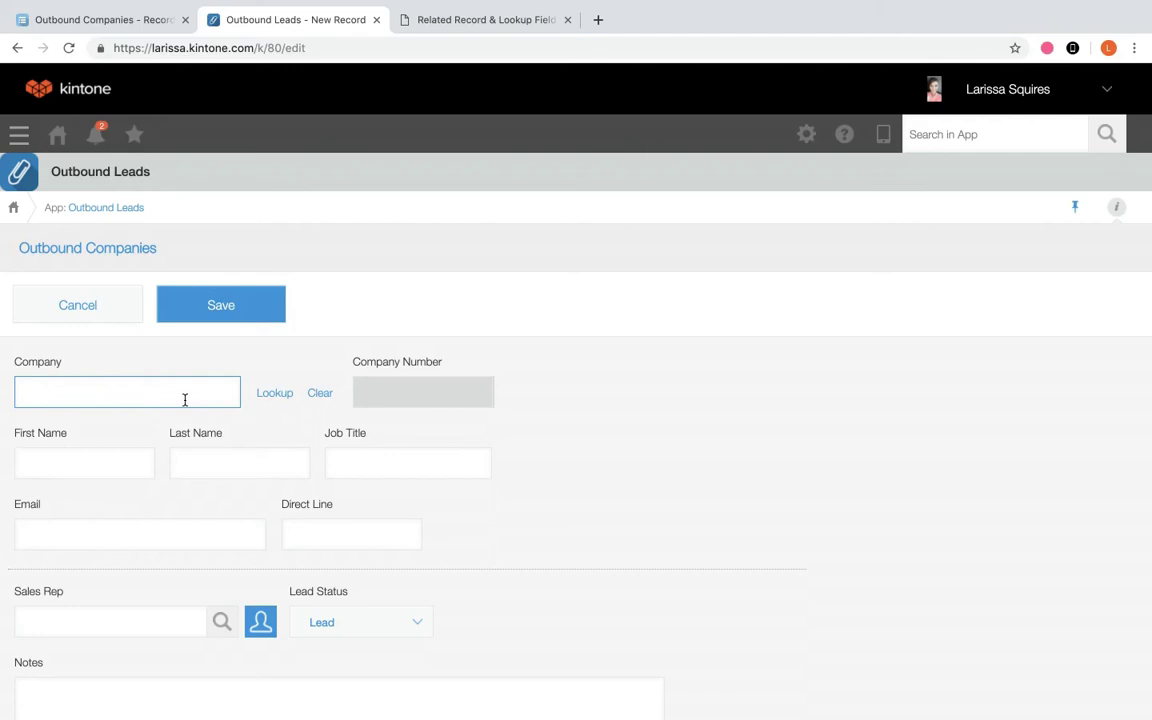
text(sweet)
key(Return)
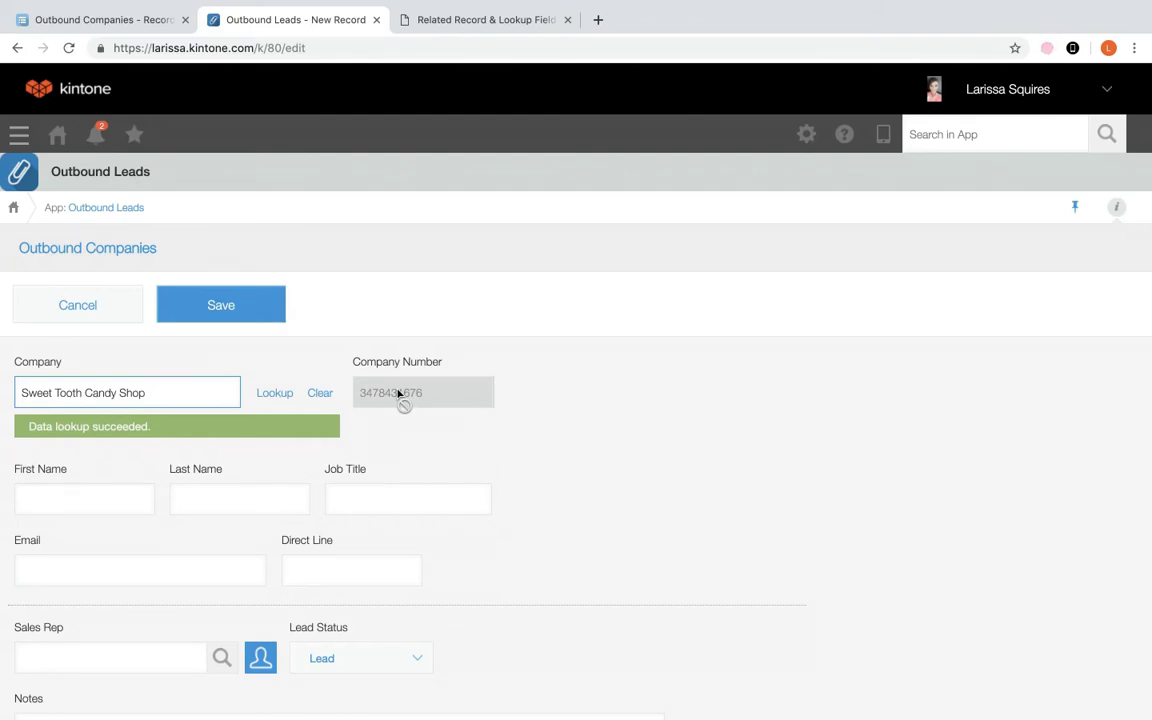
- Clear the Company lookup value and set Thoughtmix from the list of Outbound Companies records
click(318, 393)
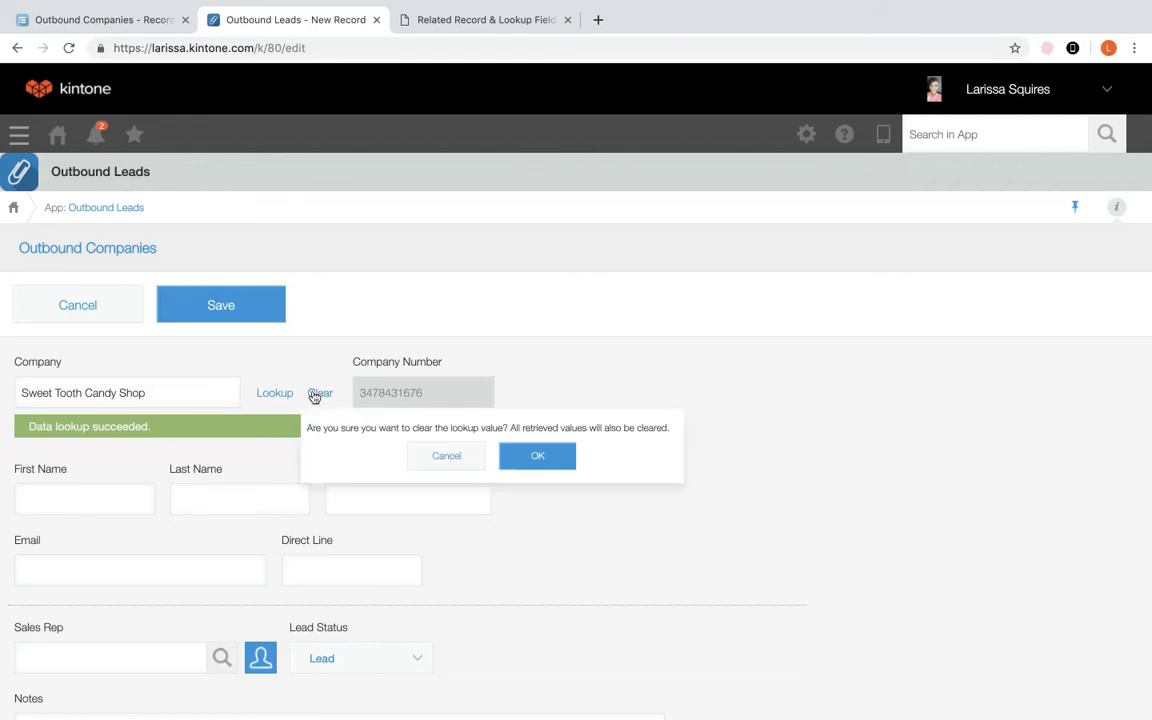
click(563, 458)
click(285, 397)
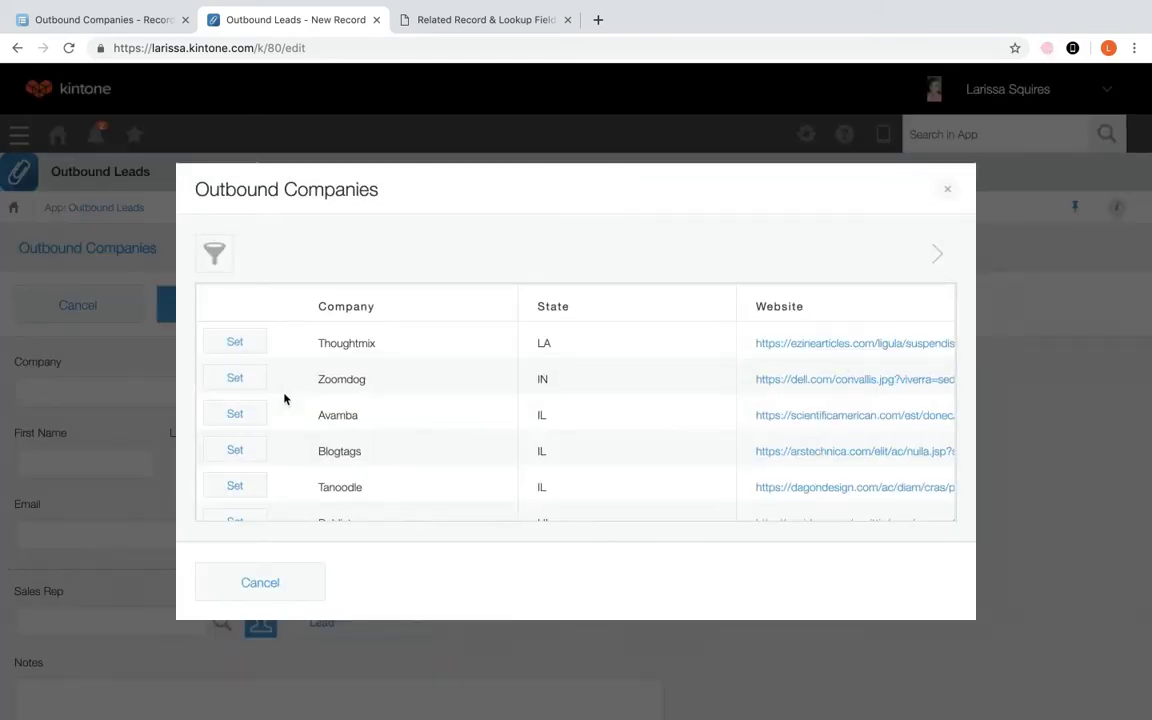
scroll(473, 409, down, 3)
scroll(473, 409, up, 3)
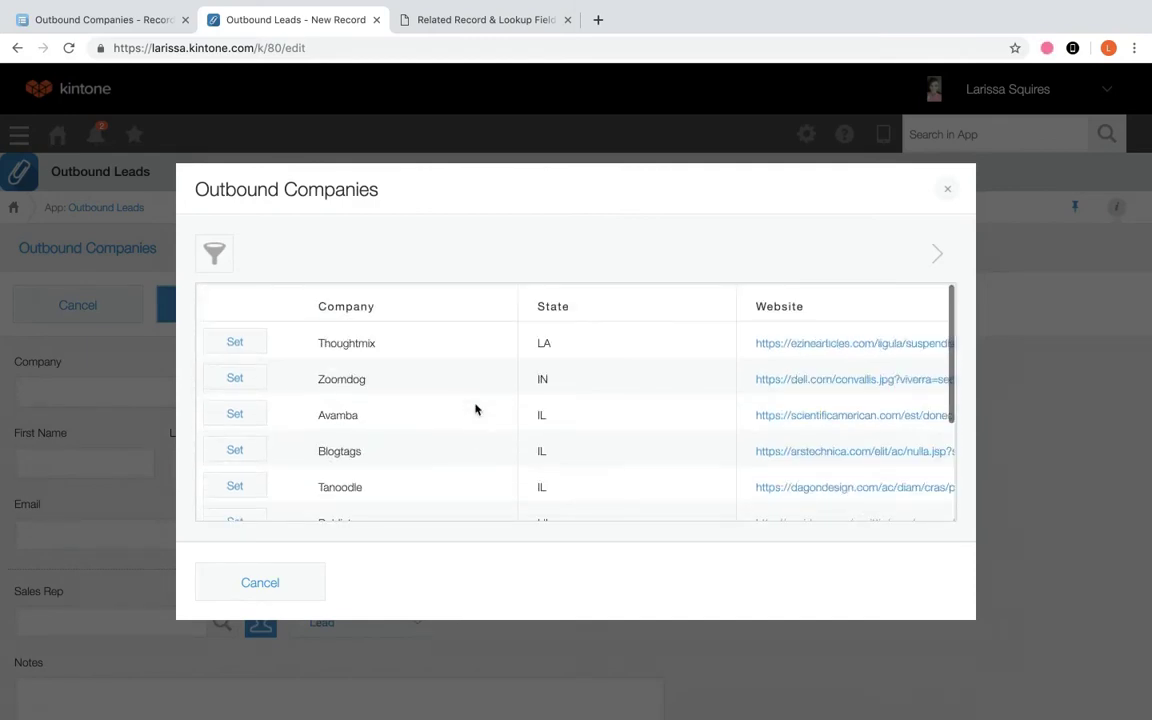
click(236, 343)
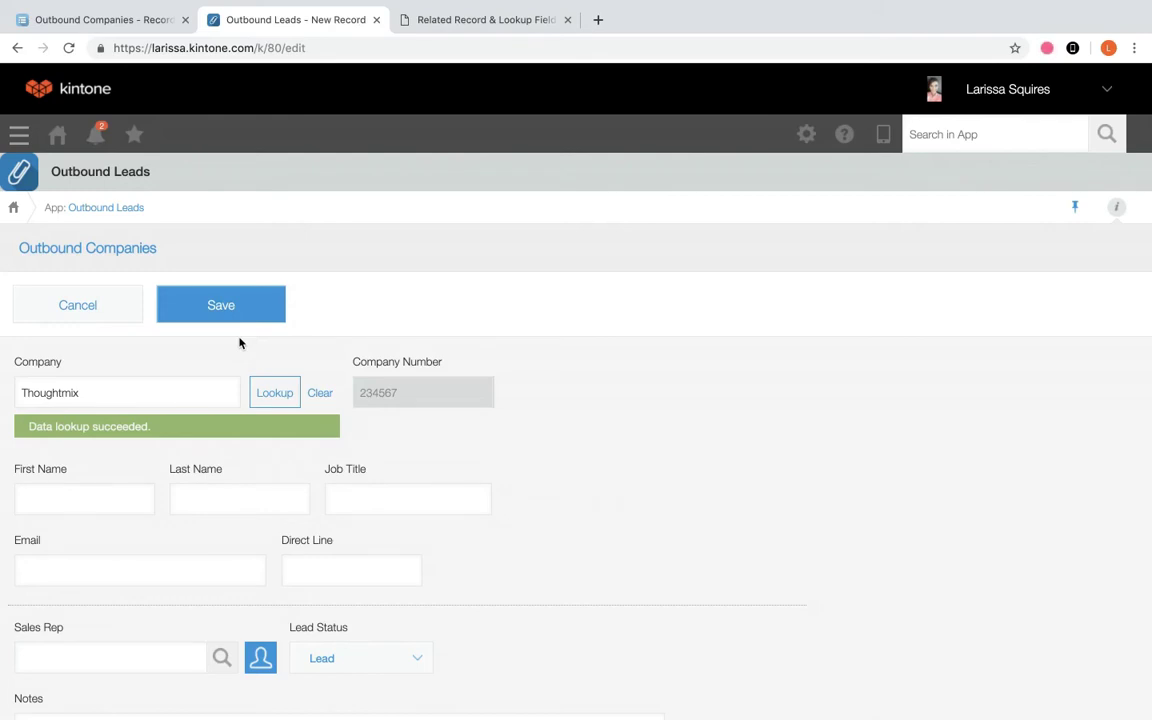
- Cancel the new Outbound Leads record without saving it
click(277, 397)
click(275, 396)
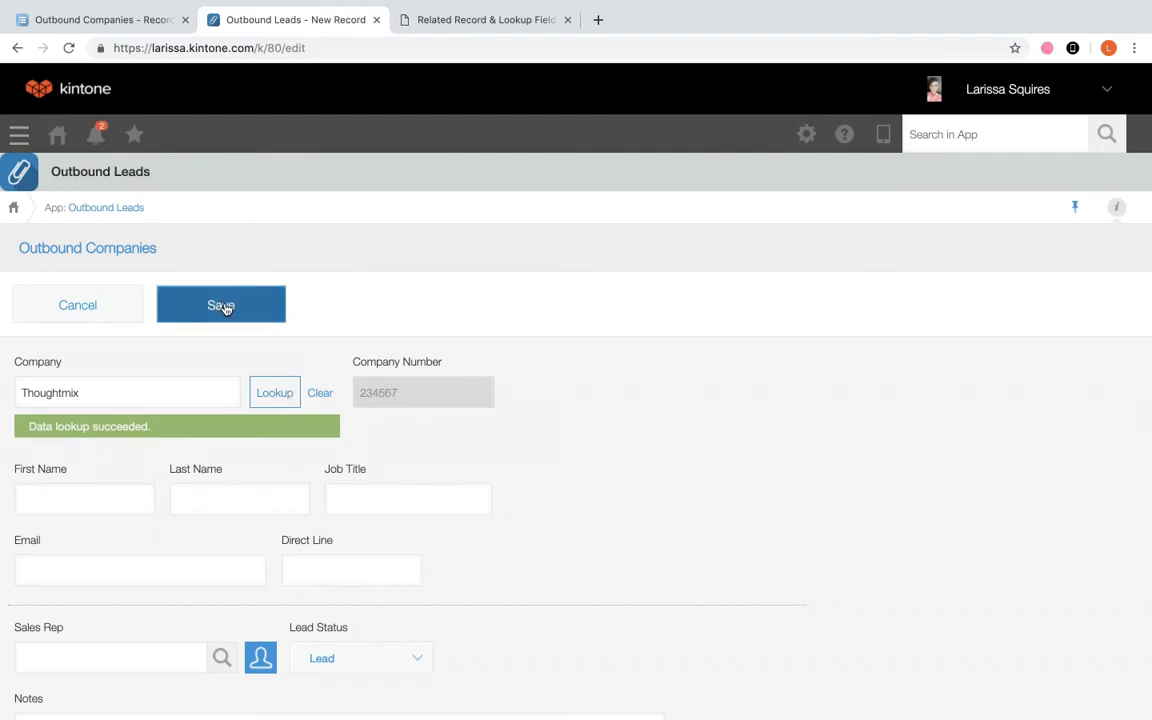
click(111, 307)
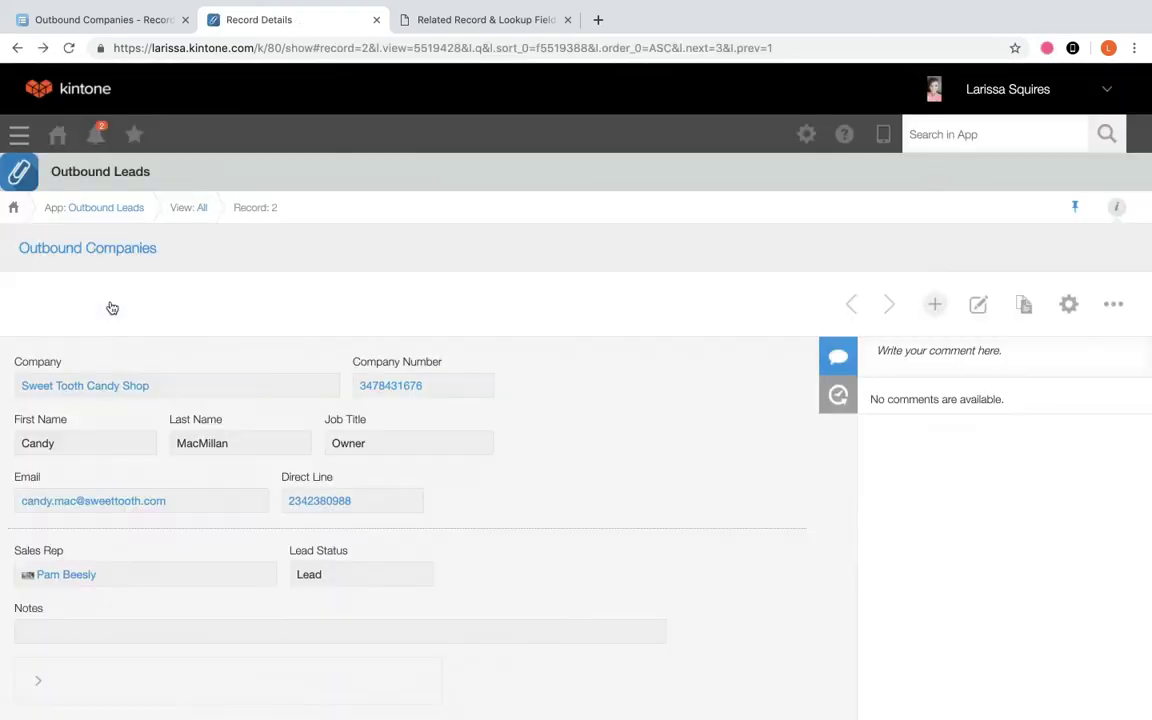
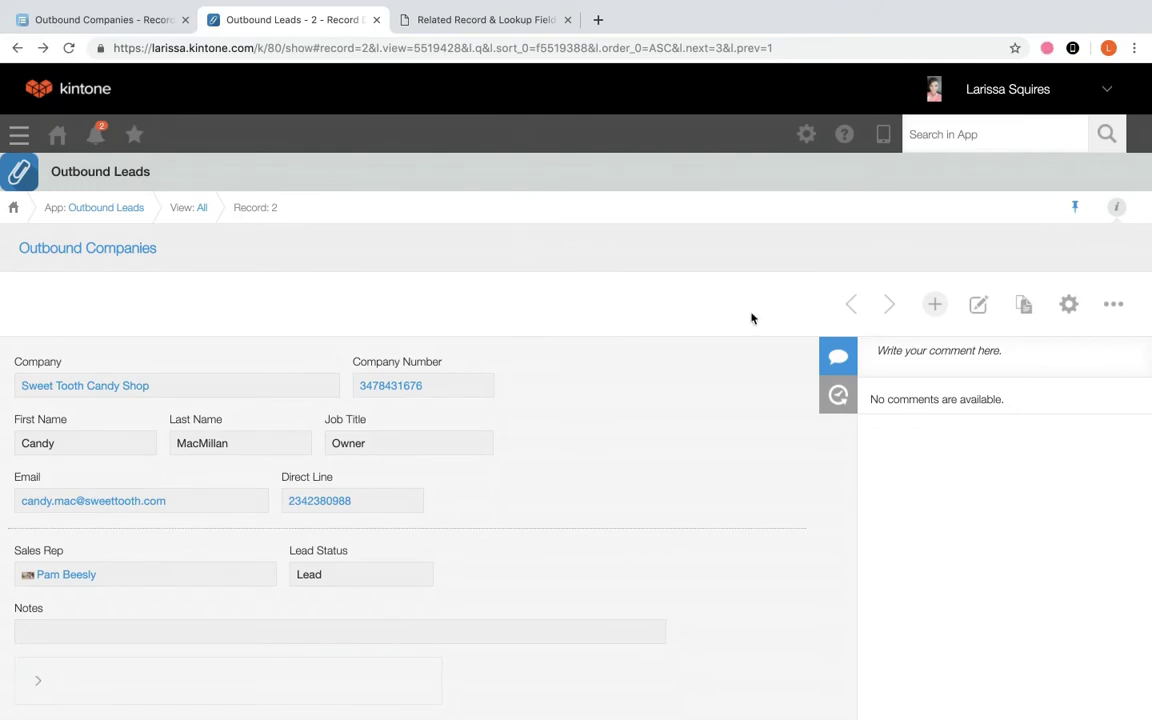
- Open the Outbound Leads form for editing and examine the settings of its Company lookup field
click(1067, 310)
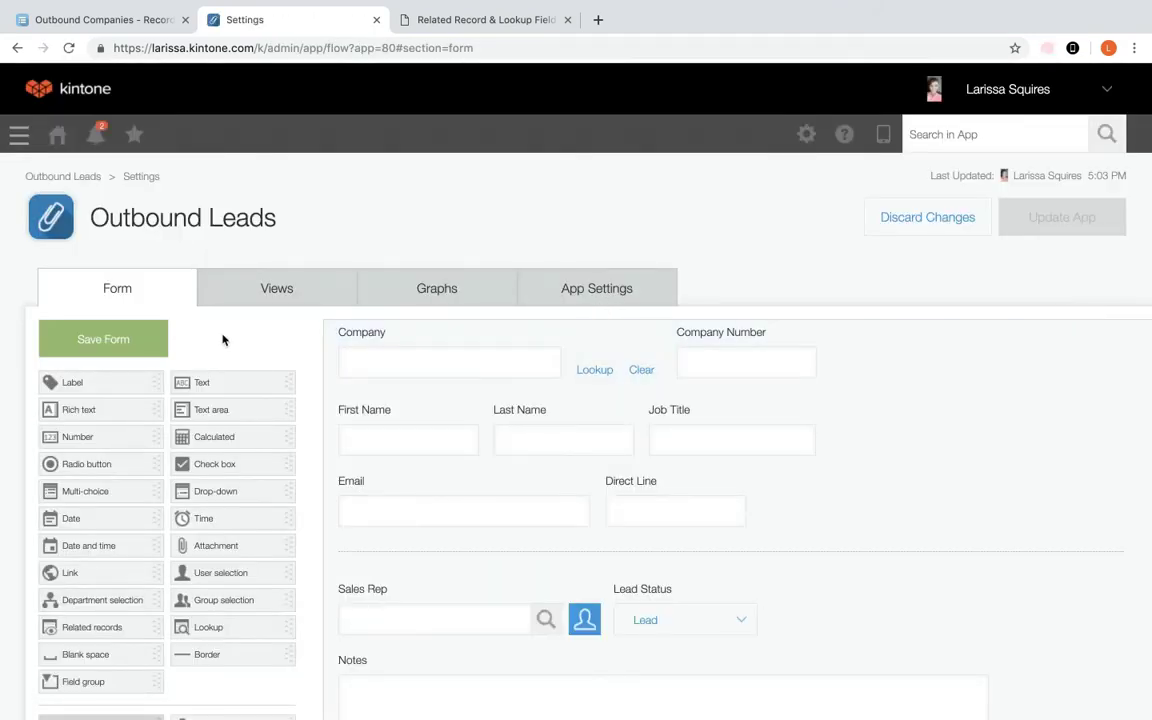
scroll(223, 340, down, 3)
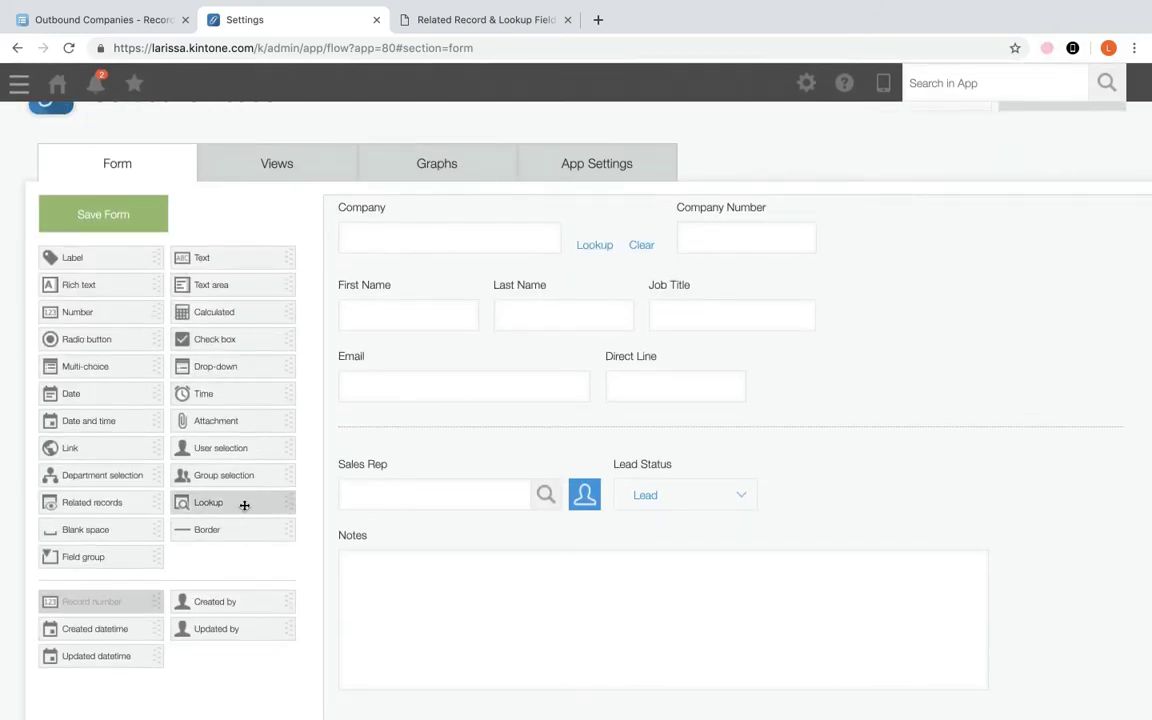
click(657, 206)
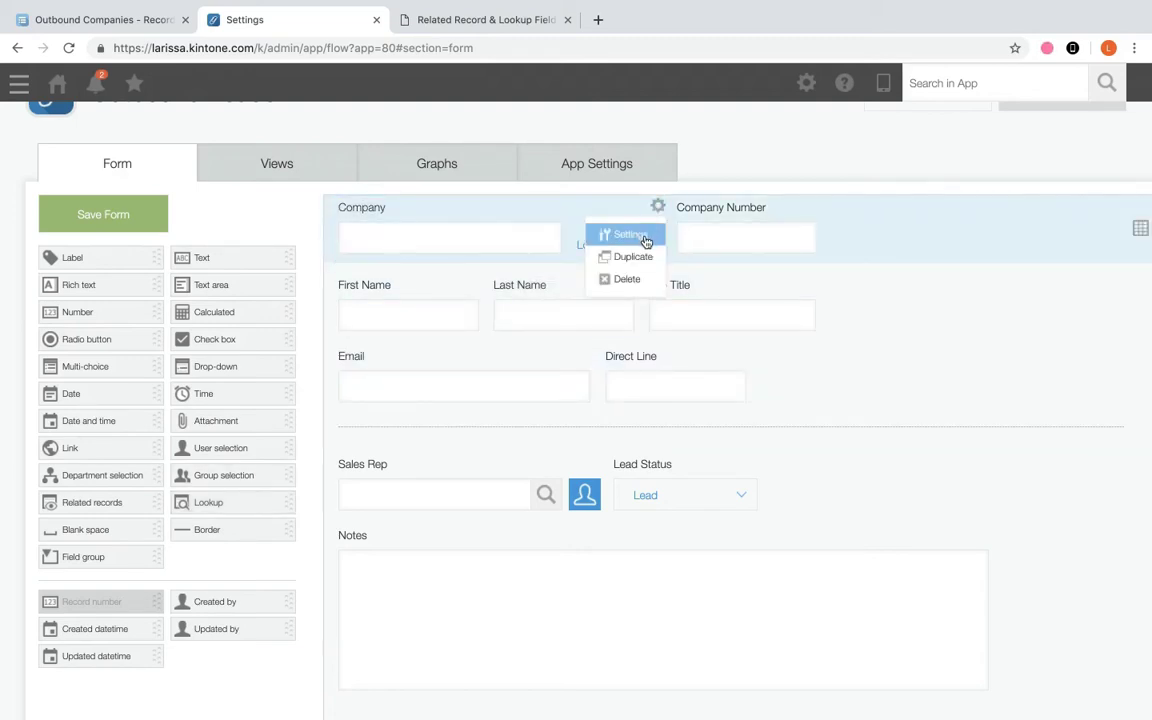
click(646, 240)
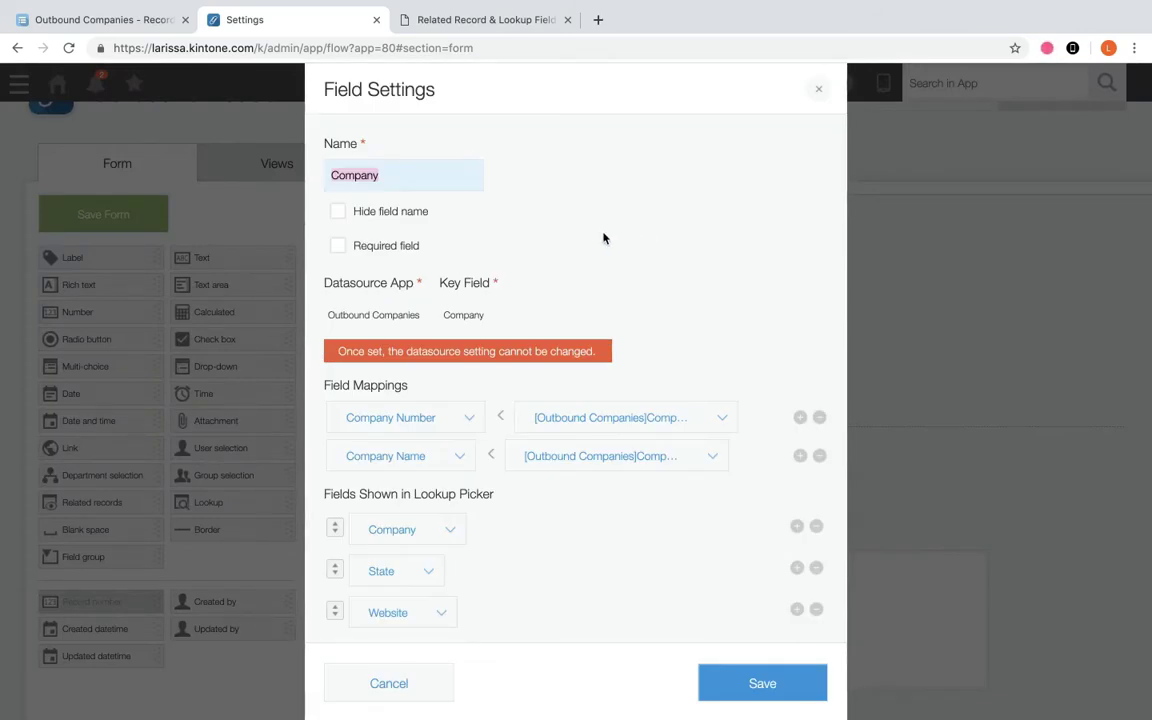
click(407, 177)
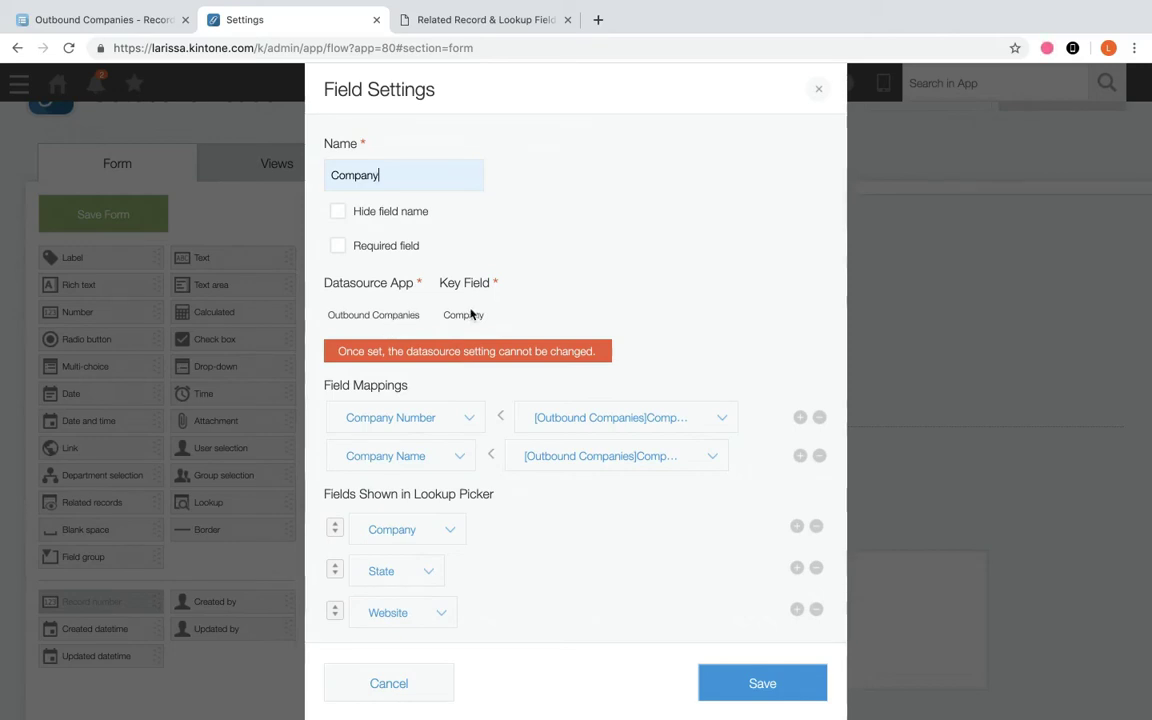
- Examine the Company lookup's datasource, field mappings, lookup picker fields, initial filter, initial sort and field code
scroll(472, 414, down, 1)
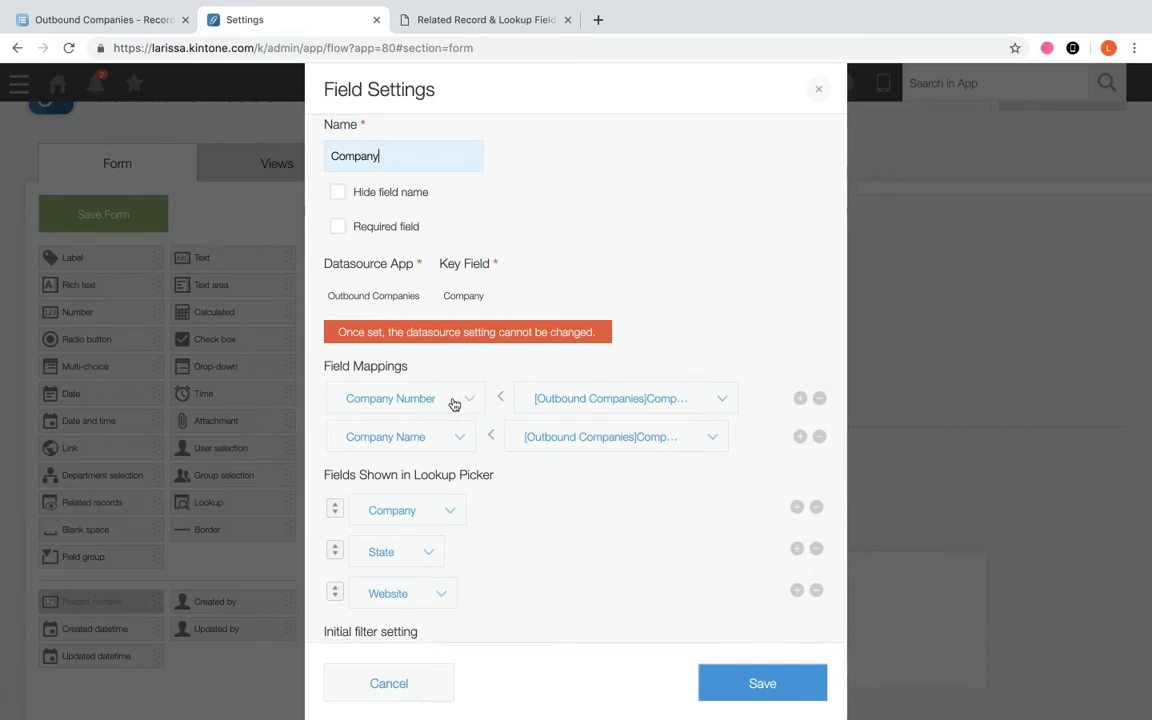
click(569, 302)
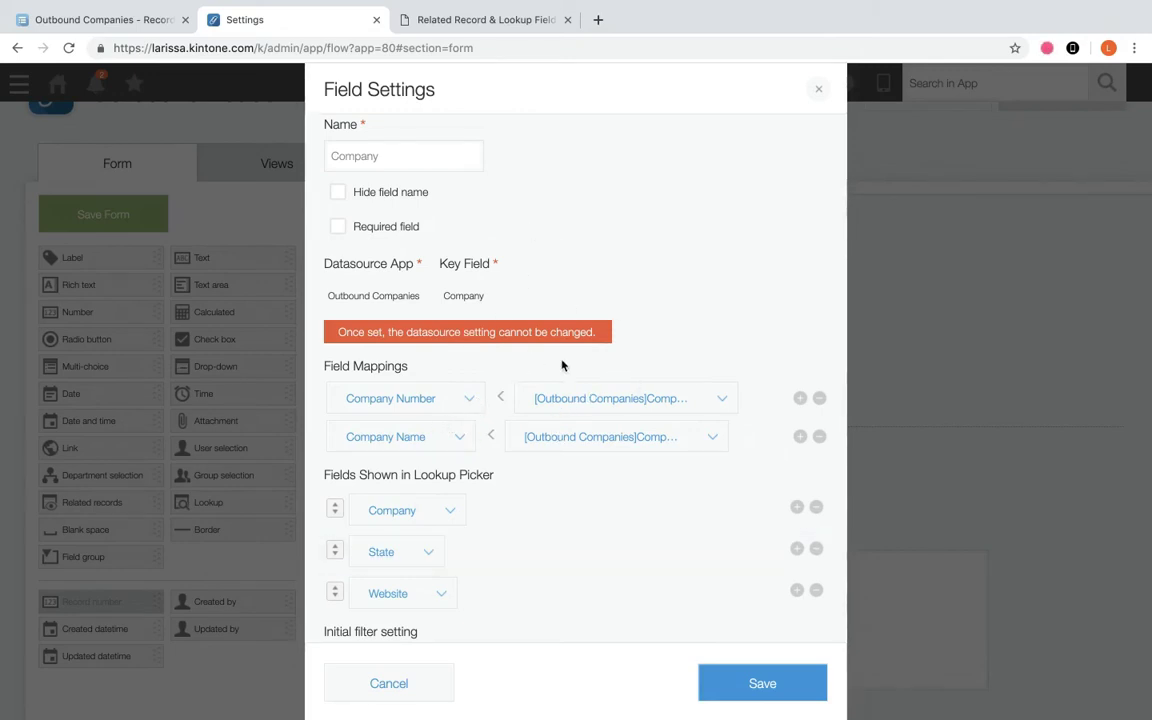
scroll(532, 417, down, 1)
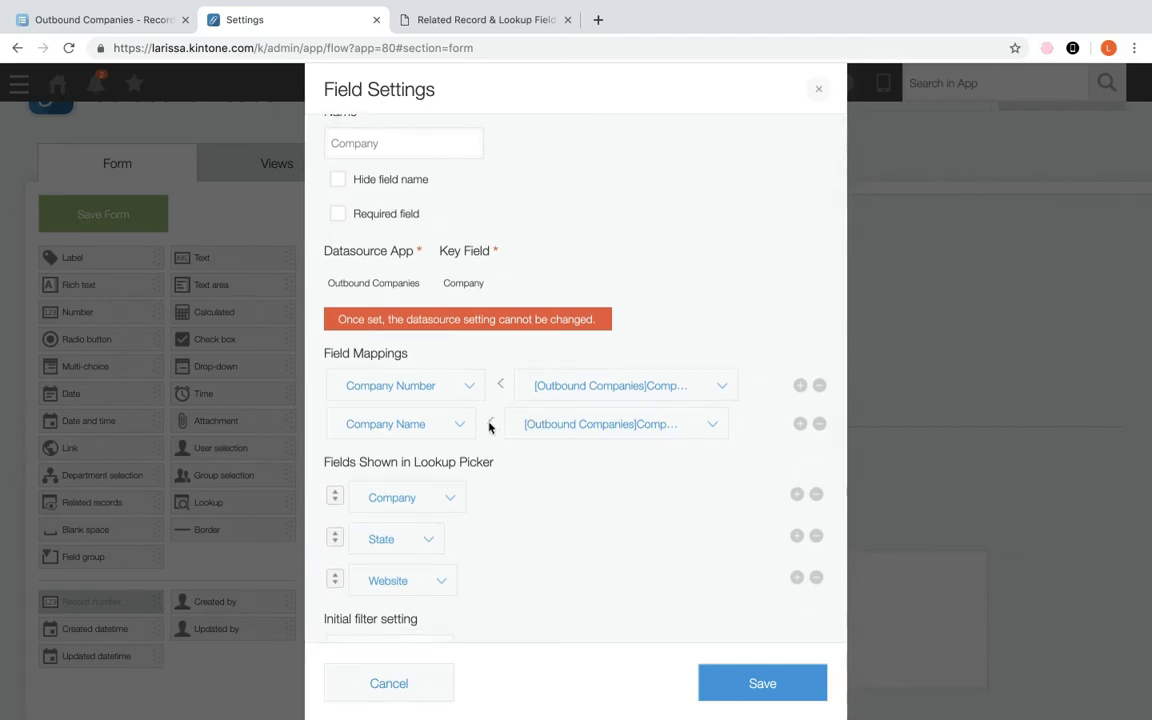
scroll(489, 427, down, 3)
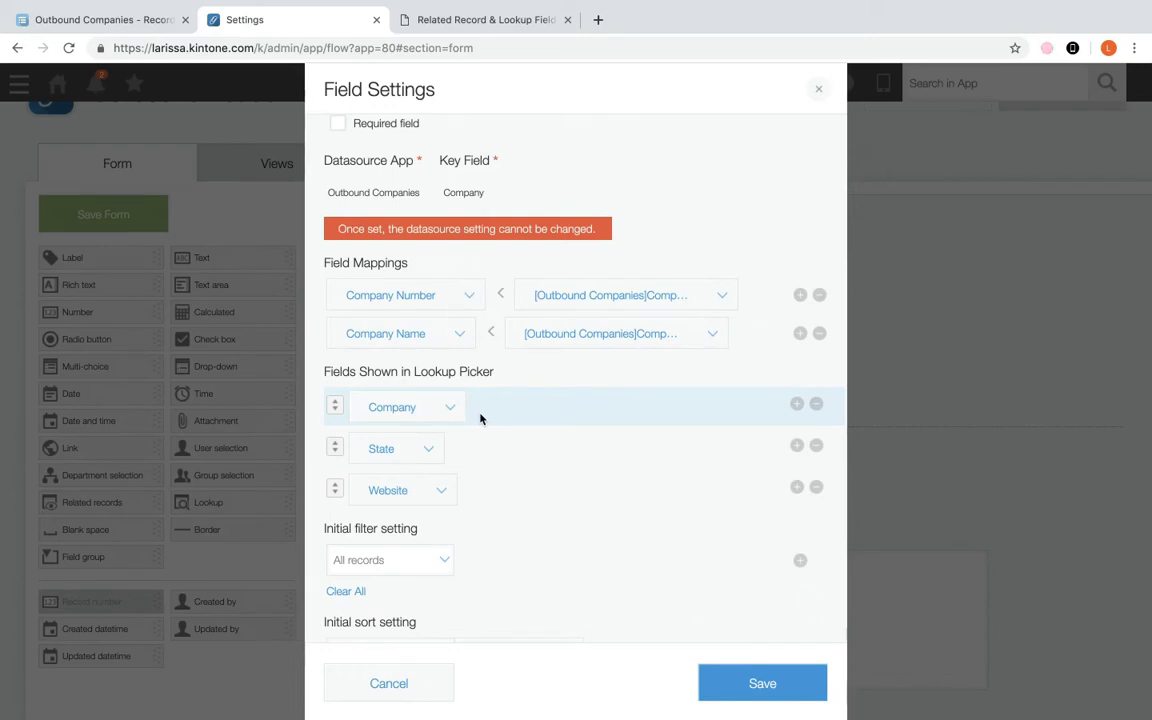
scroll(482, 444, down, 1)
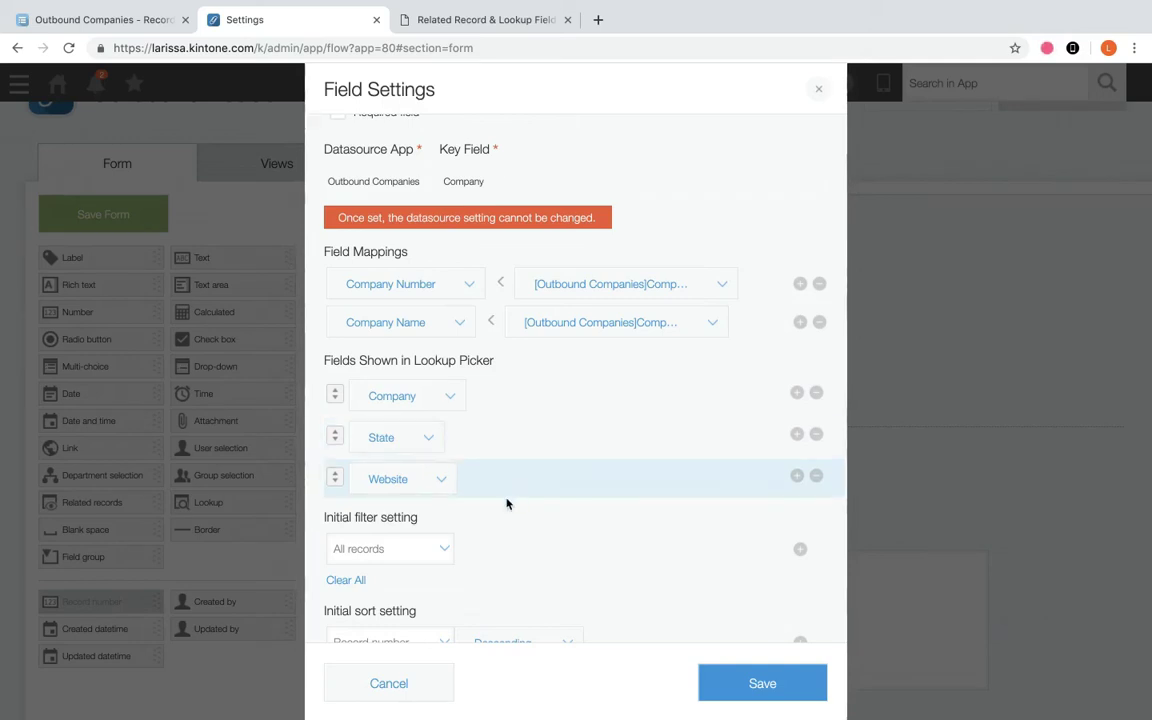
scroll(495, 527, down, 1)
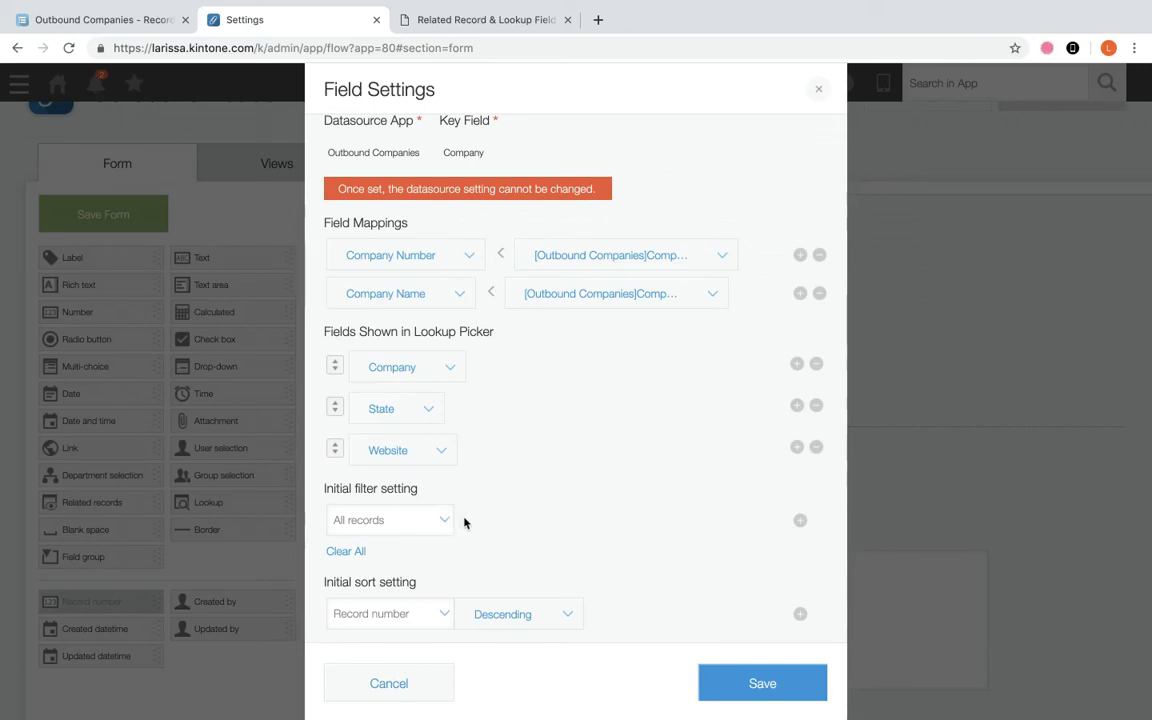
scroll(527, 561, down, 1)
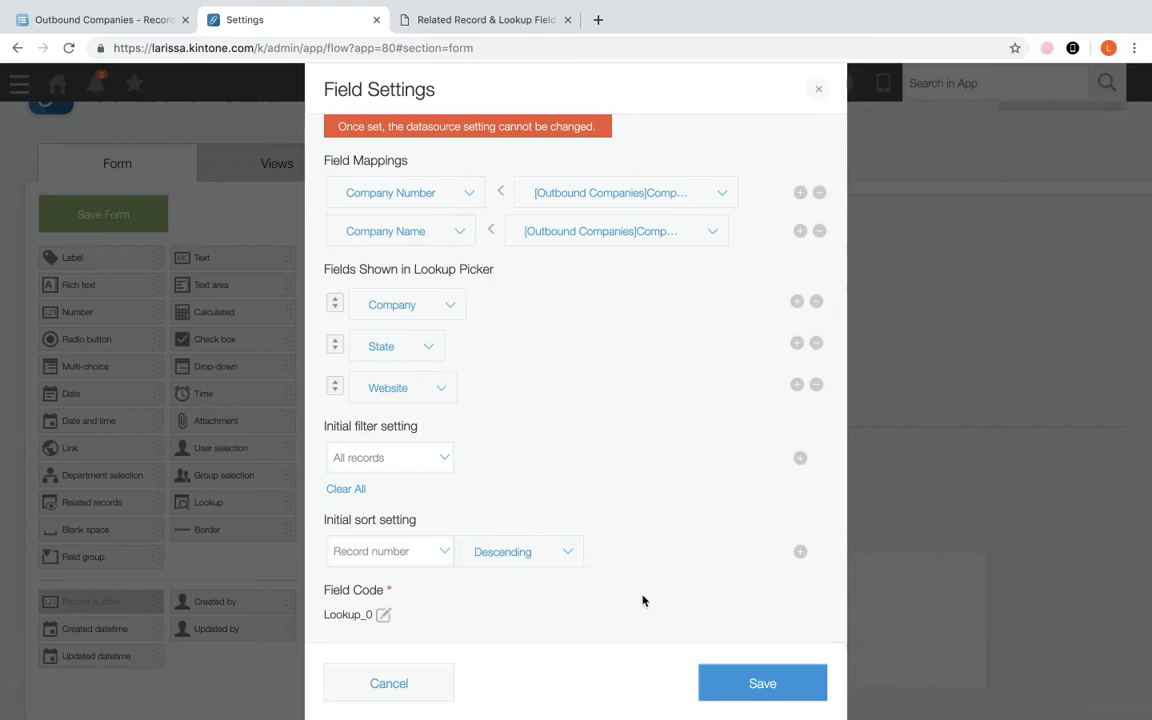
- Save the Company lookup field settings together with the form, and update the Outbound Leads app
click(753, 684)
click(148, 216)
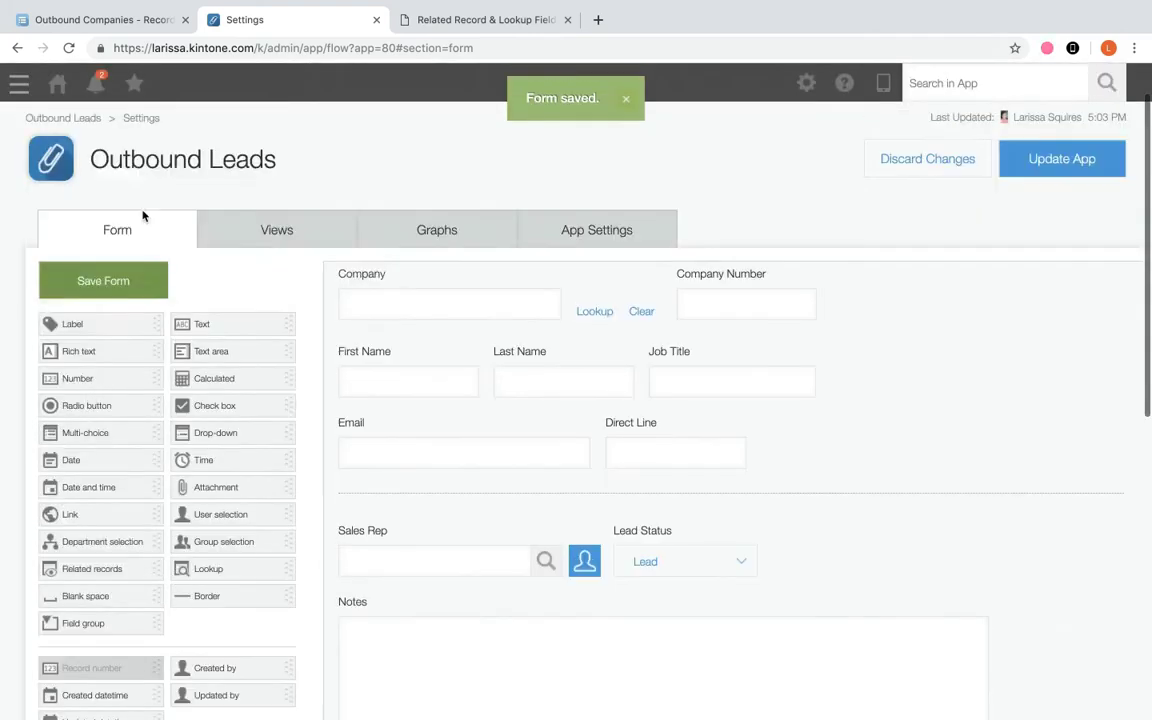
click(1035, 218)
click(683, 482)
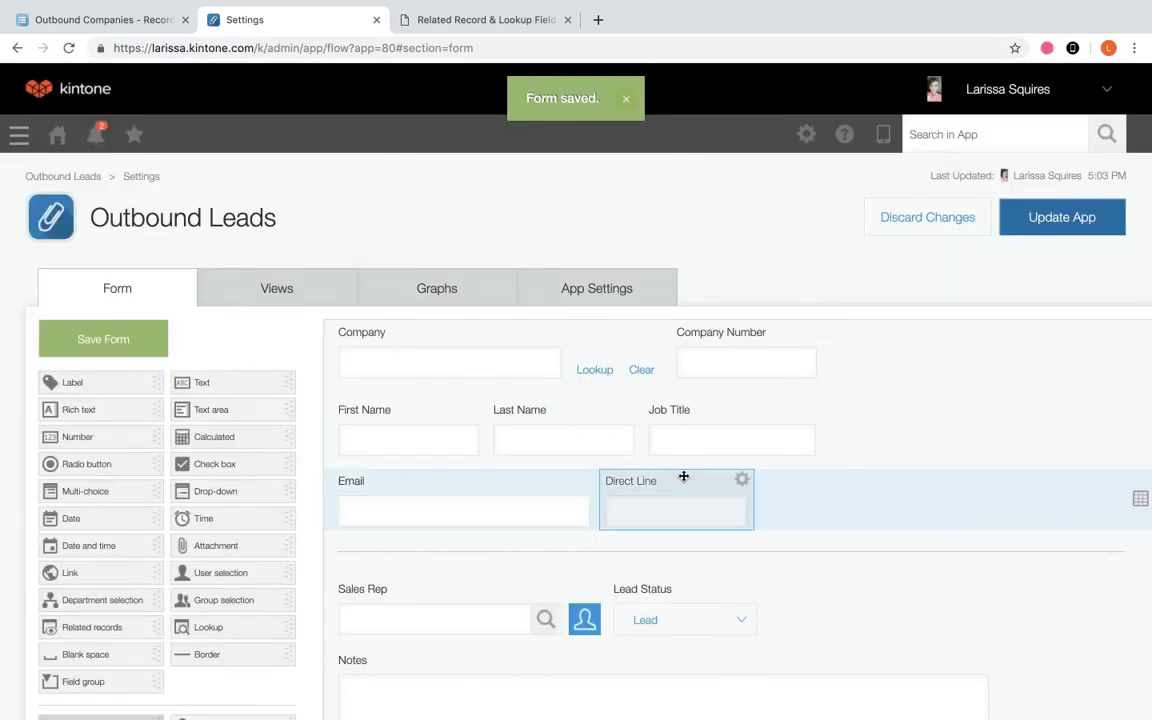